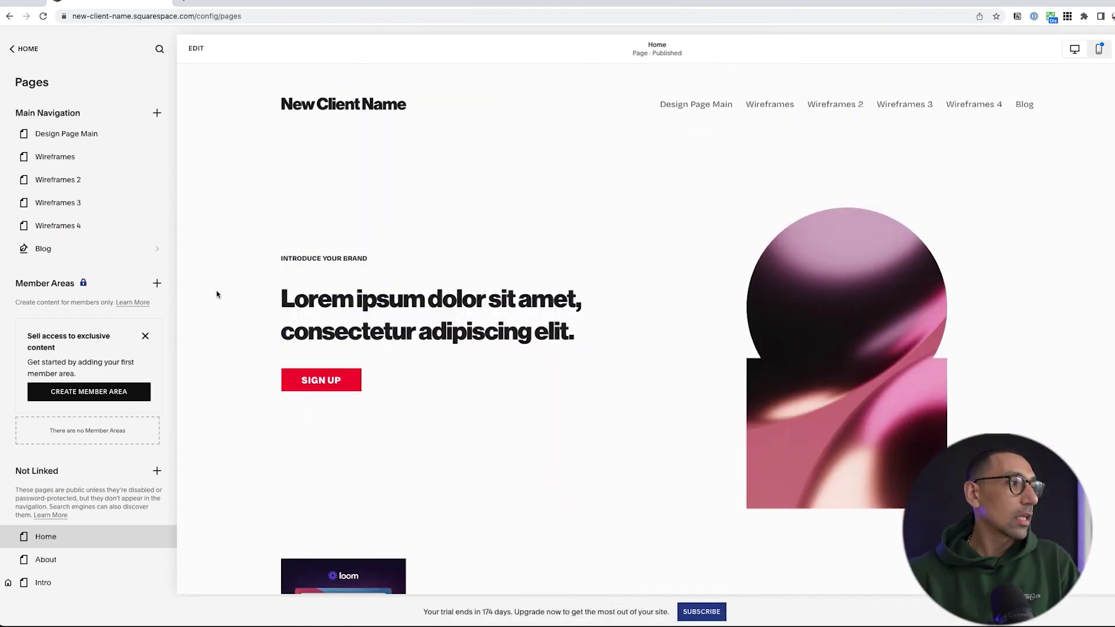
Add a store collection with the Store 1 layout to the Not Linked pages and name it Store
scroll(139, 328, "down", 4)
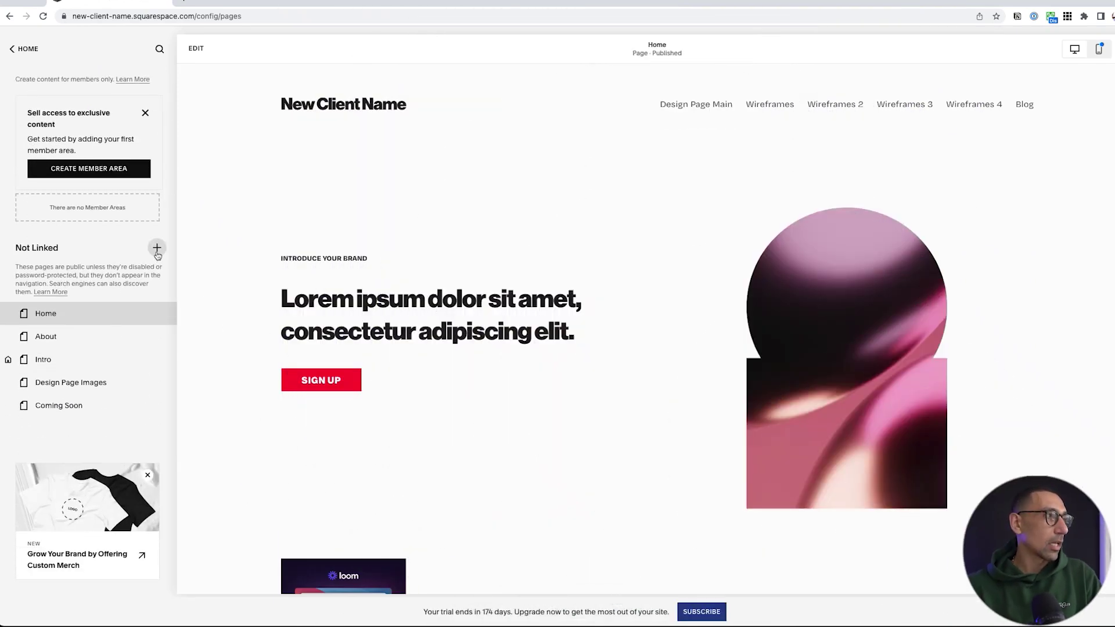
scroll(165, 246, "up", 4)
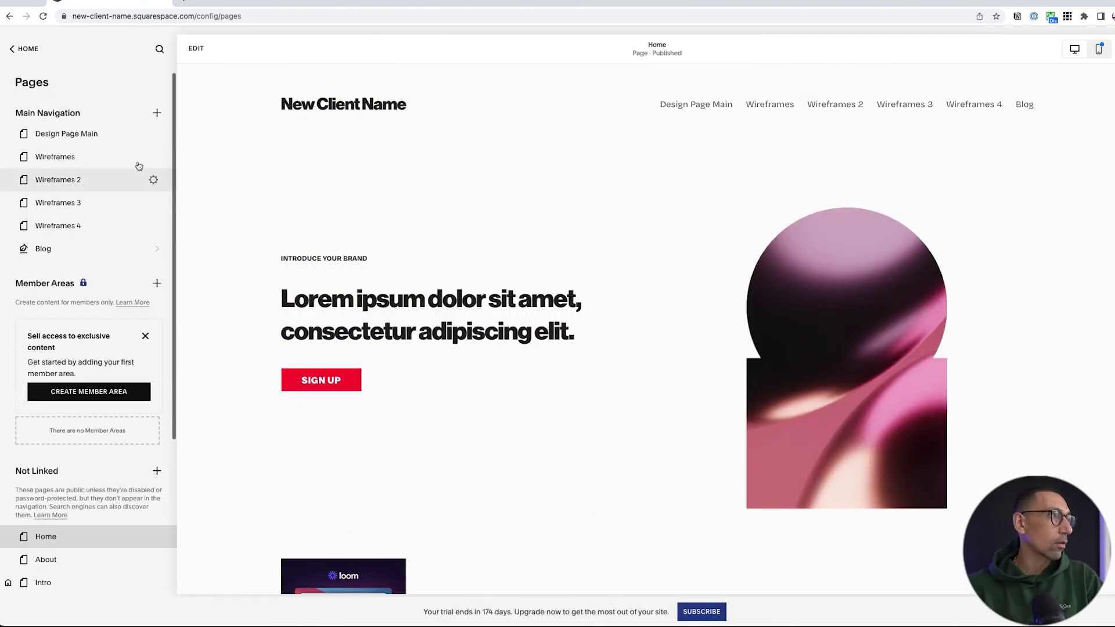
scroll(154, 116, "down", 4)
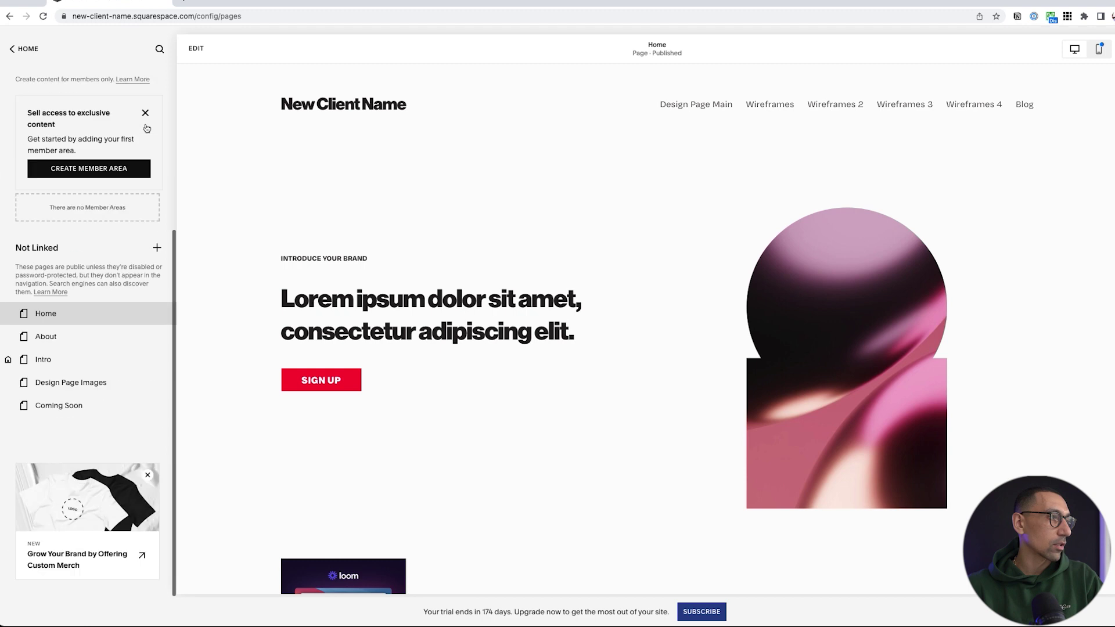
left_click(156, 249)
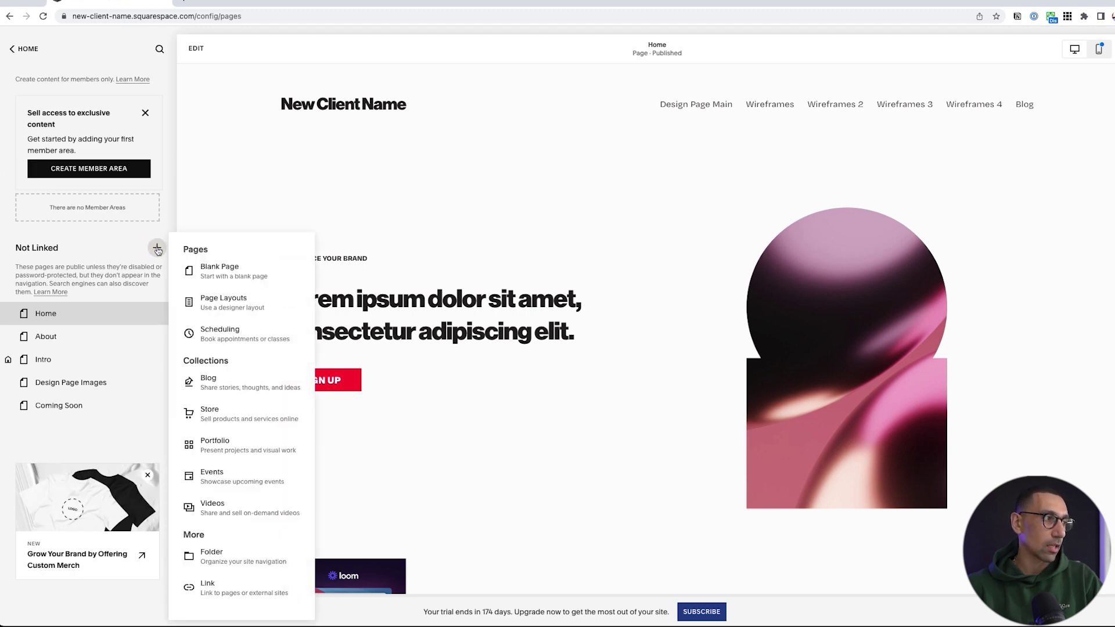
left_click(248, 428)
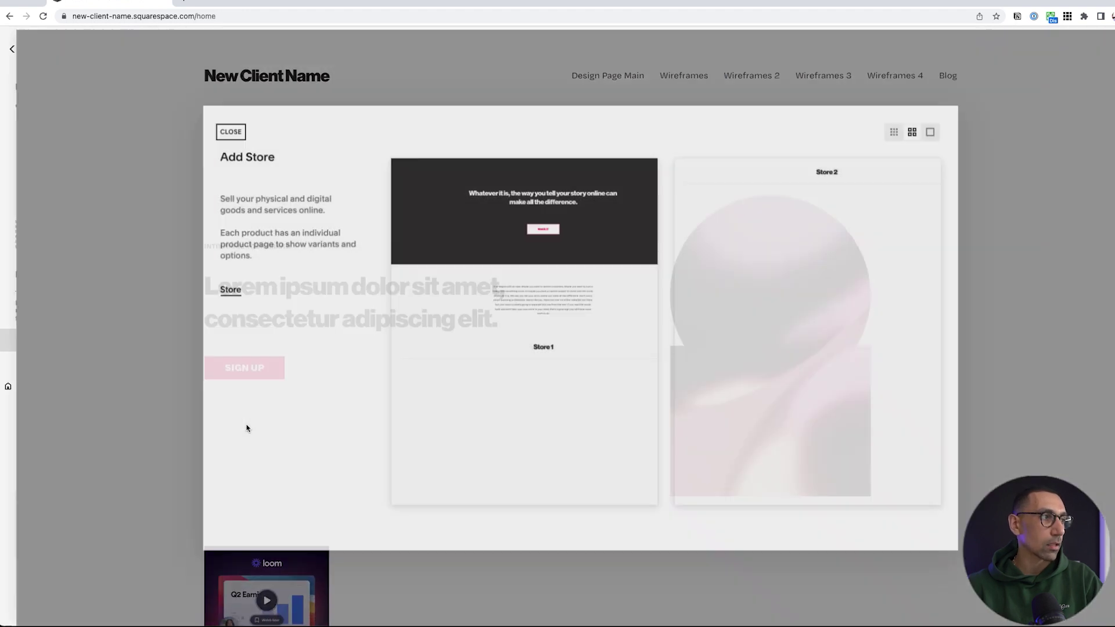
key("Escape")
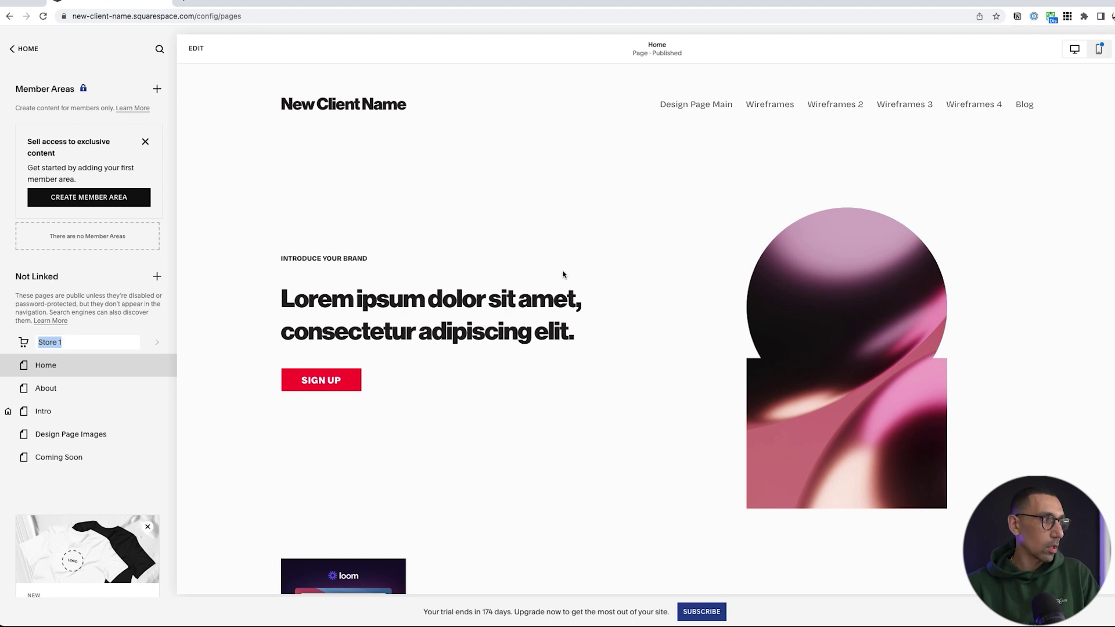
type("S")
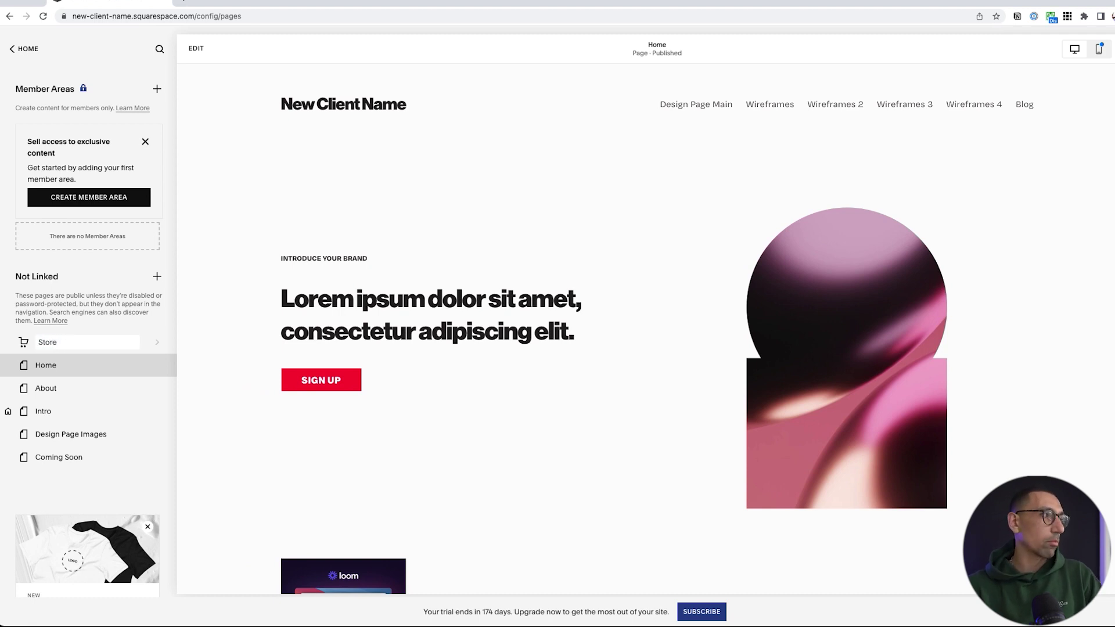
key("Return")
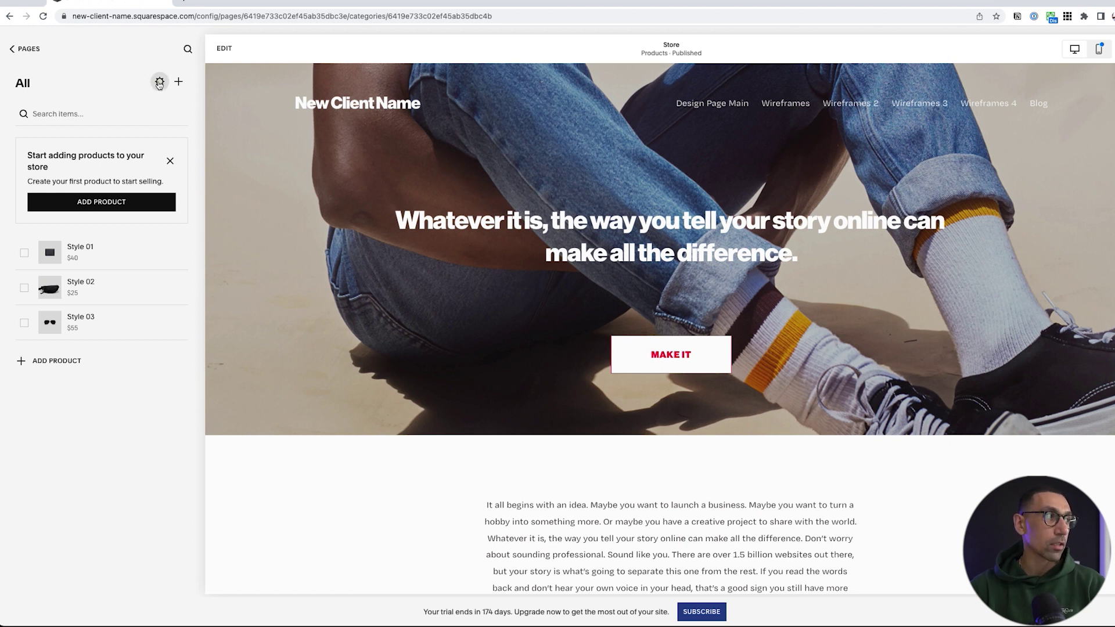
Create the product categories Shoes, Tshirts, Womens and Mens in the store's settings
left_click(159, 82)
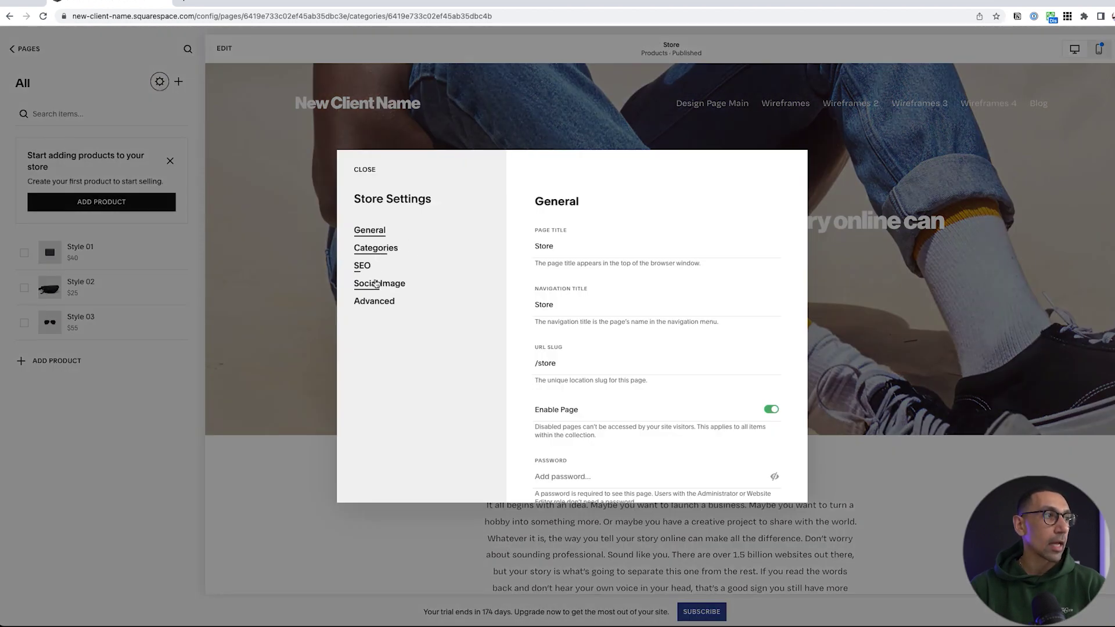
left_click(371, 249)
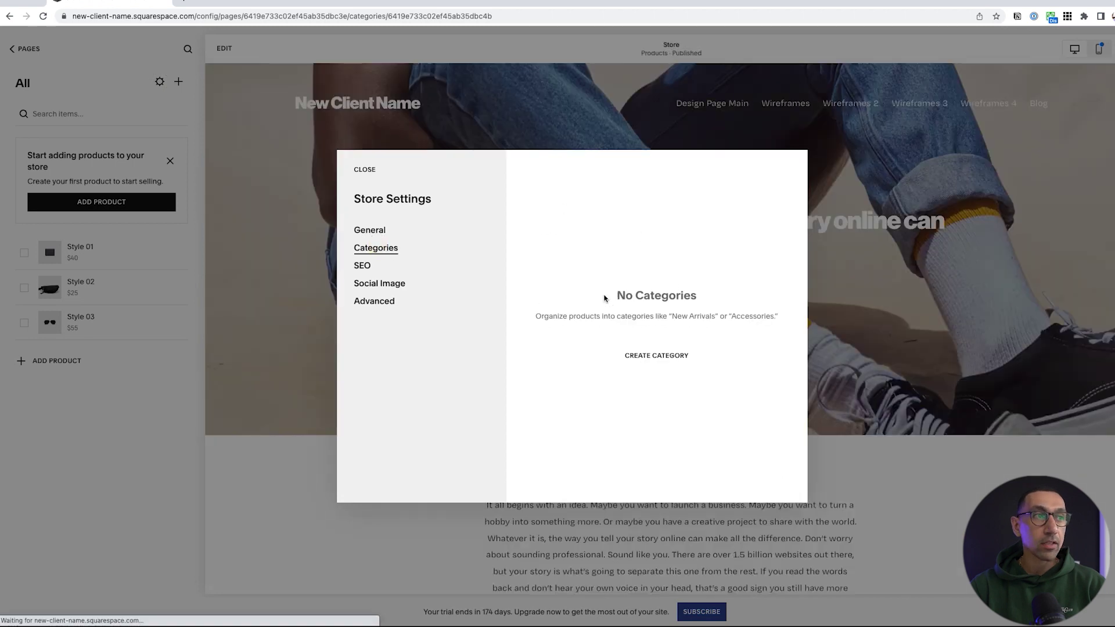
left_click(657, 356)
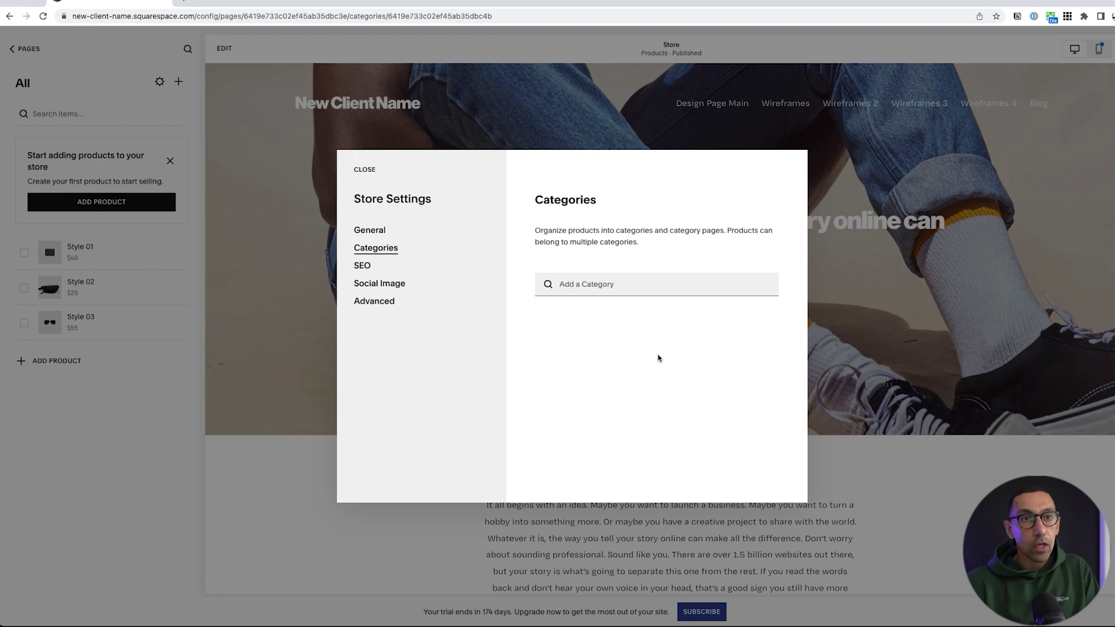
type("Shoes")
key("Return")
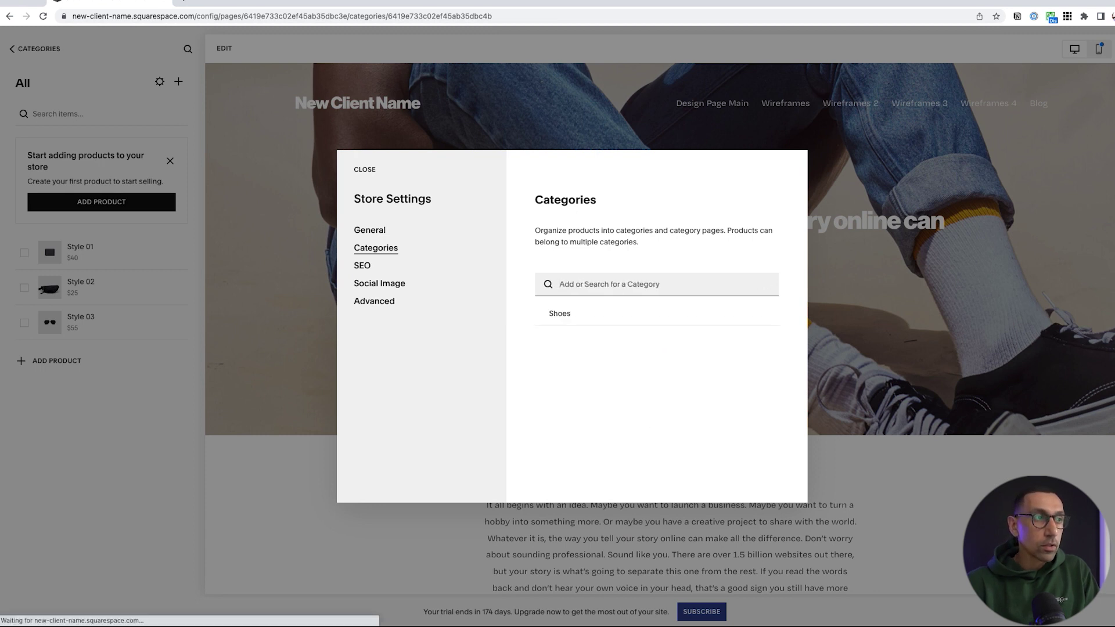
type("Tshirts")
key("Return")
type("Womens")
key("Return")
type("Mens")
key("Return")
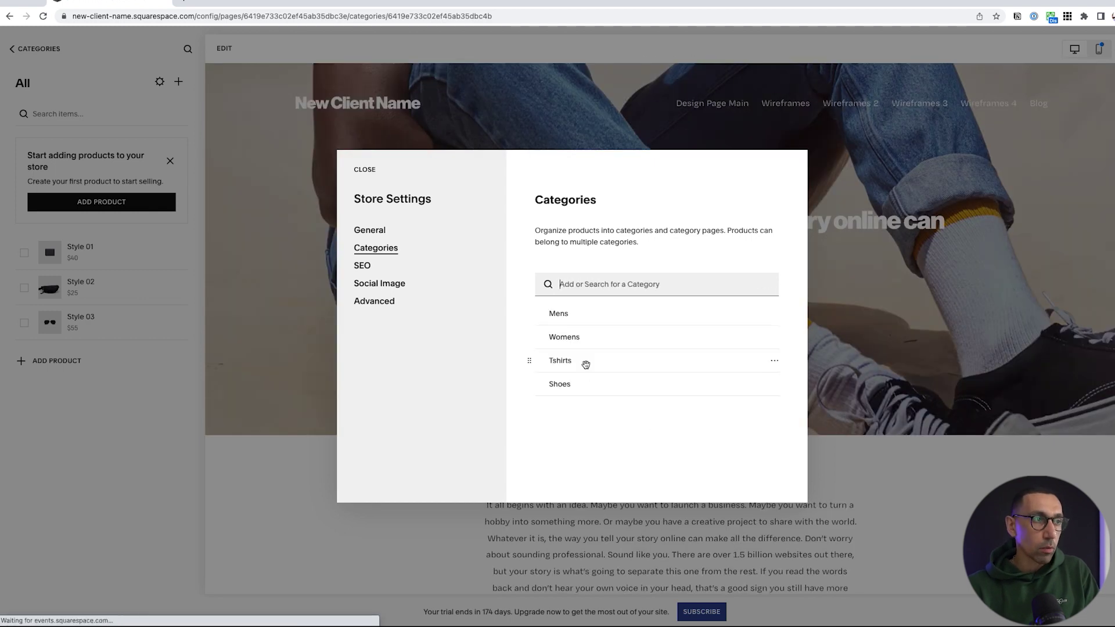
Nest the Tshirts category under Mens and Shoes under Womens, and close the store settings
left_click_drag(530, 363, 609, 329)
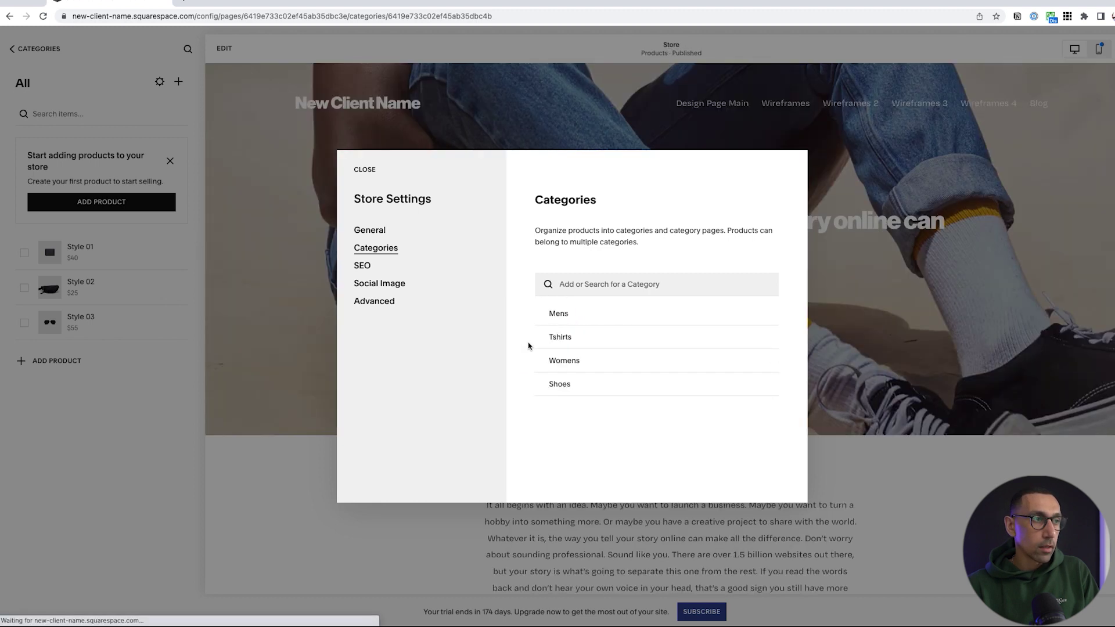
left_click_drag(529, 336, 657, 312)
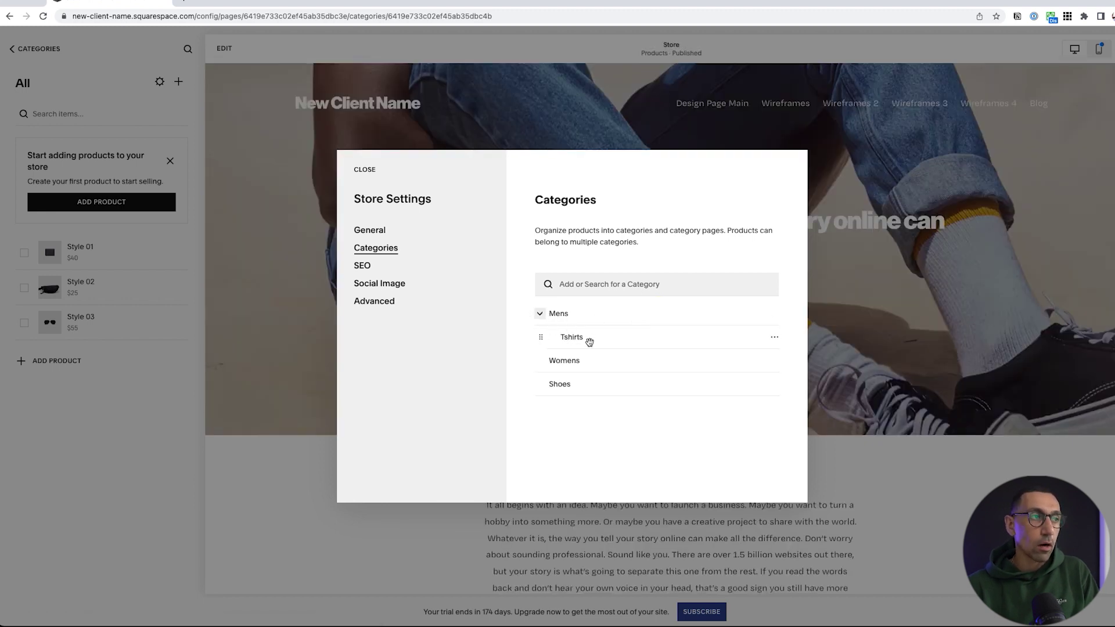
left_click_drag(533, 385, 632, 364)
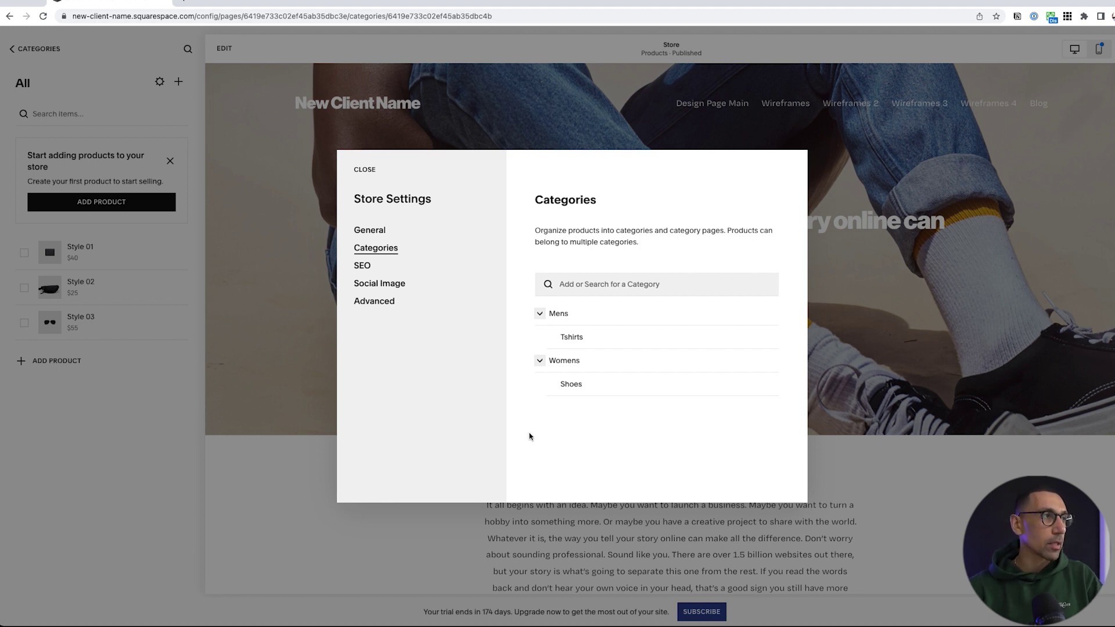
left_click(359, 166)
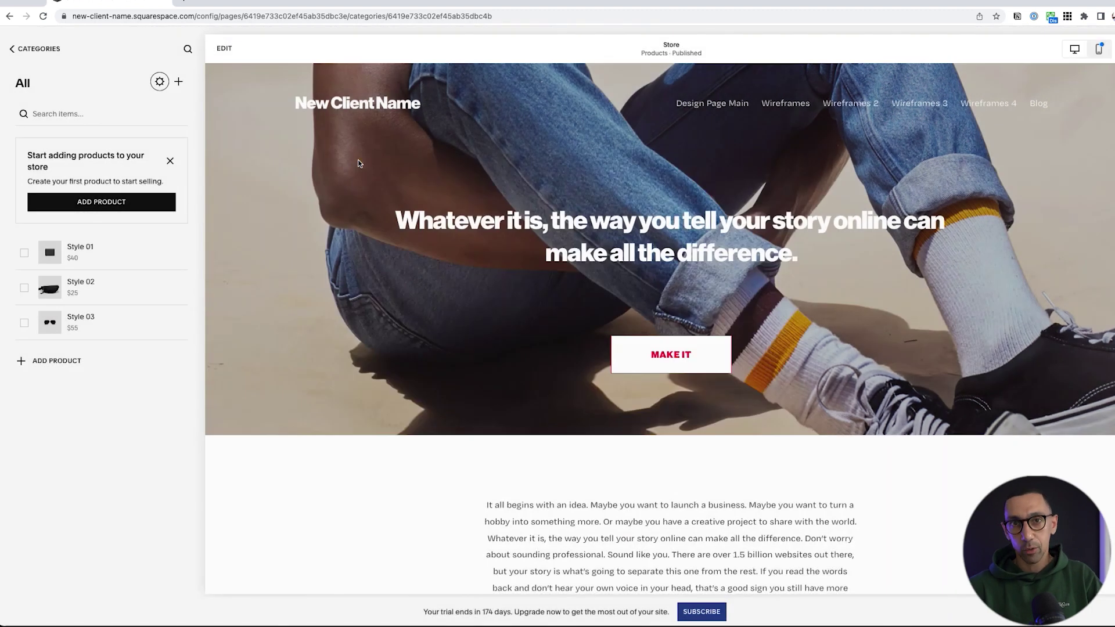
Add a blank page named Store to the Not Linked pages
left_click(40, 51)
left_click(21, 48)
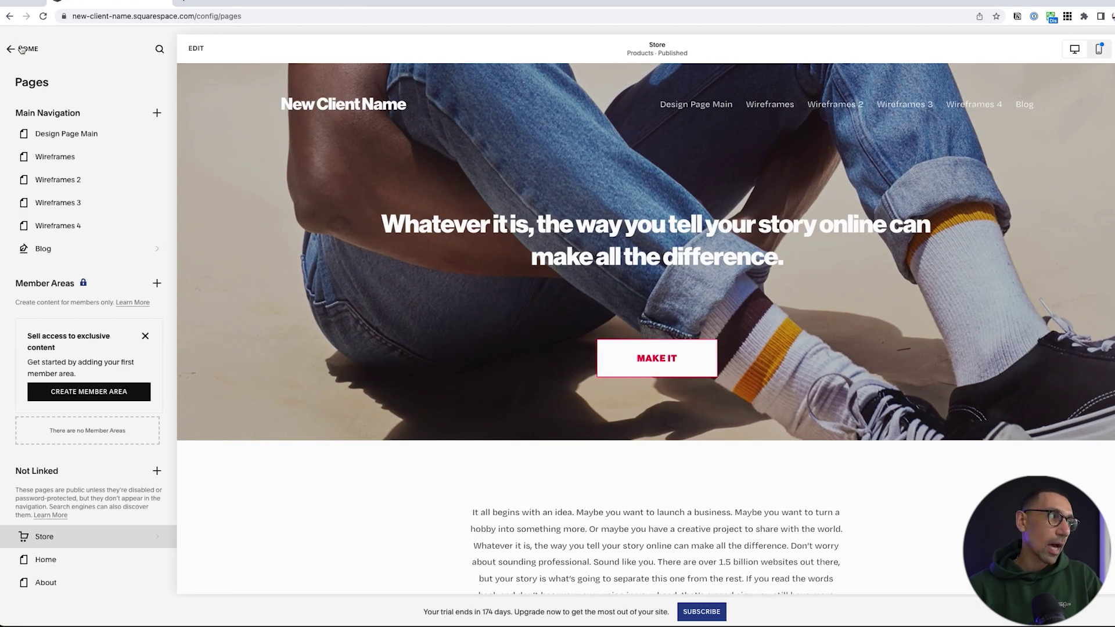
scroll(94, 378, "down", 3)
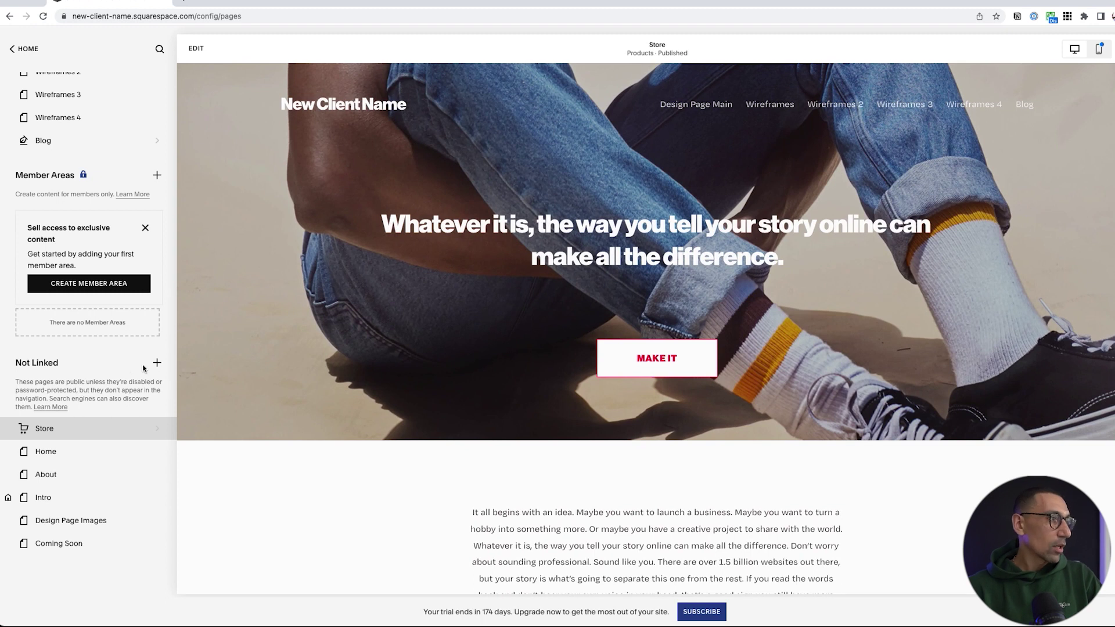
scroll(145, 363, "down", 2)
left_click(158, 279)
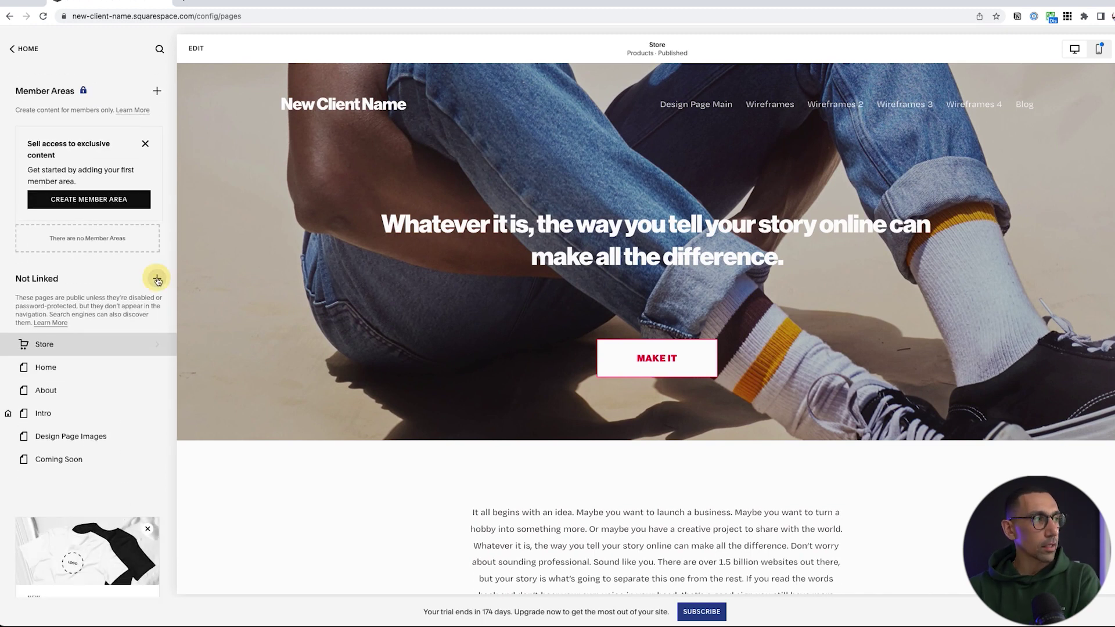
left_click(235, 274)
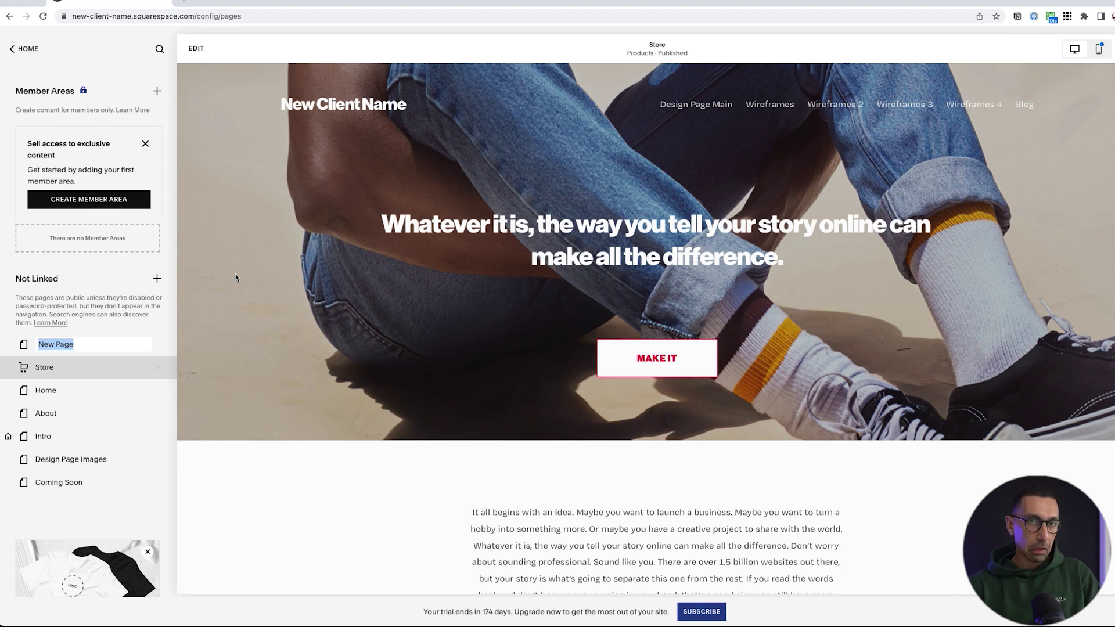
type("Store")
key("Return")
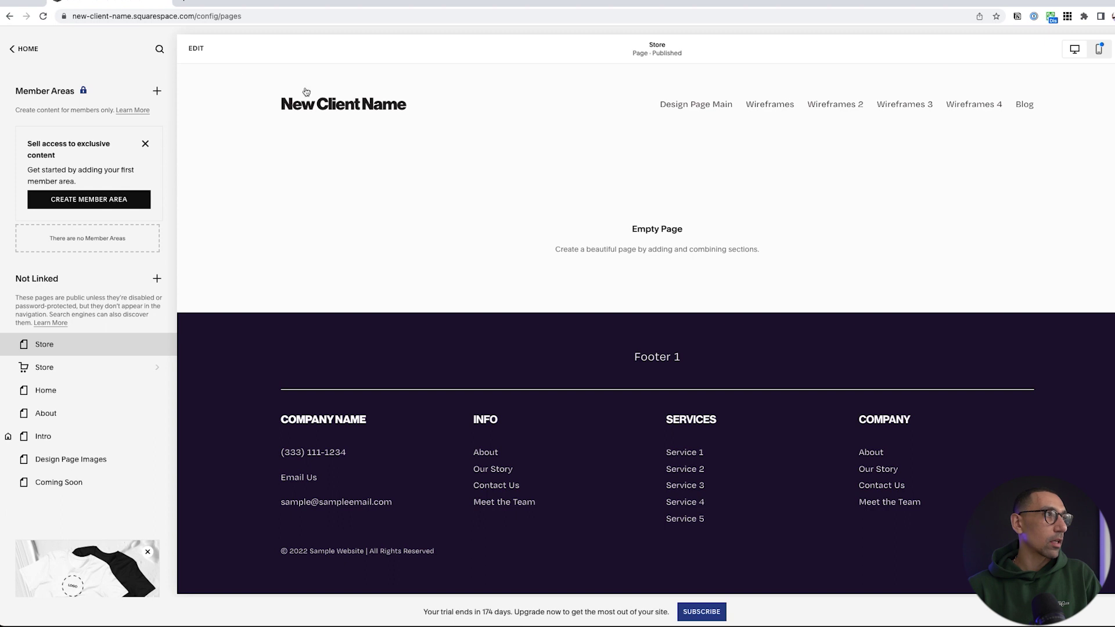
Insert the tall saved "Make it stand out." banner with the pink background as the blank Store page's first section
left_click(195, 48)
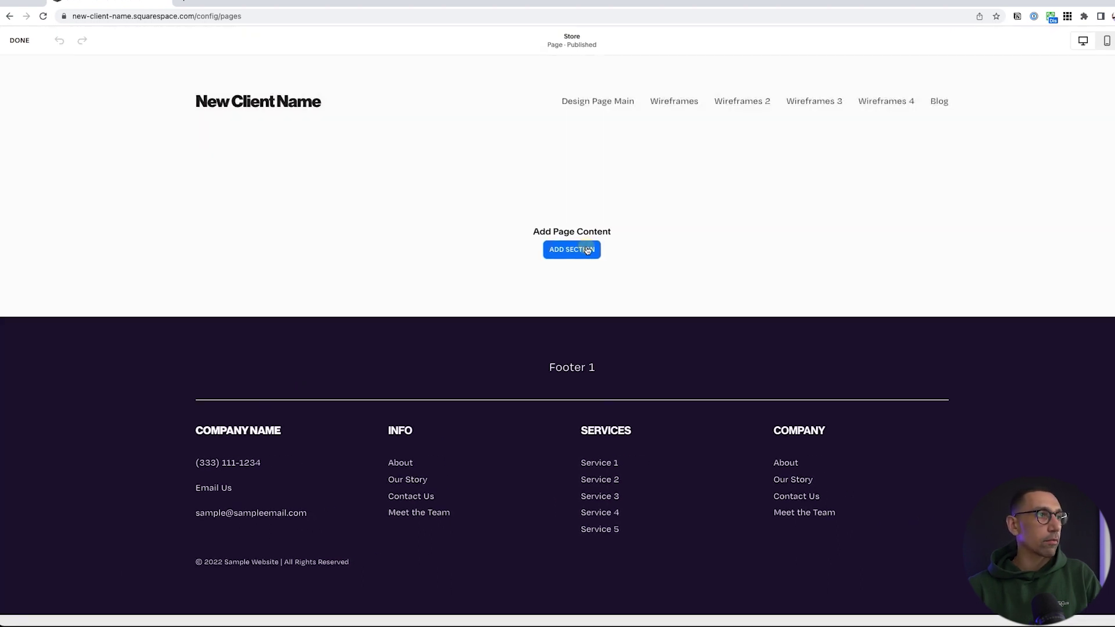
left_click(586, 249)
left_click(237, 257)
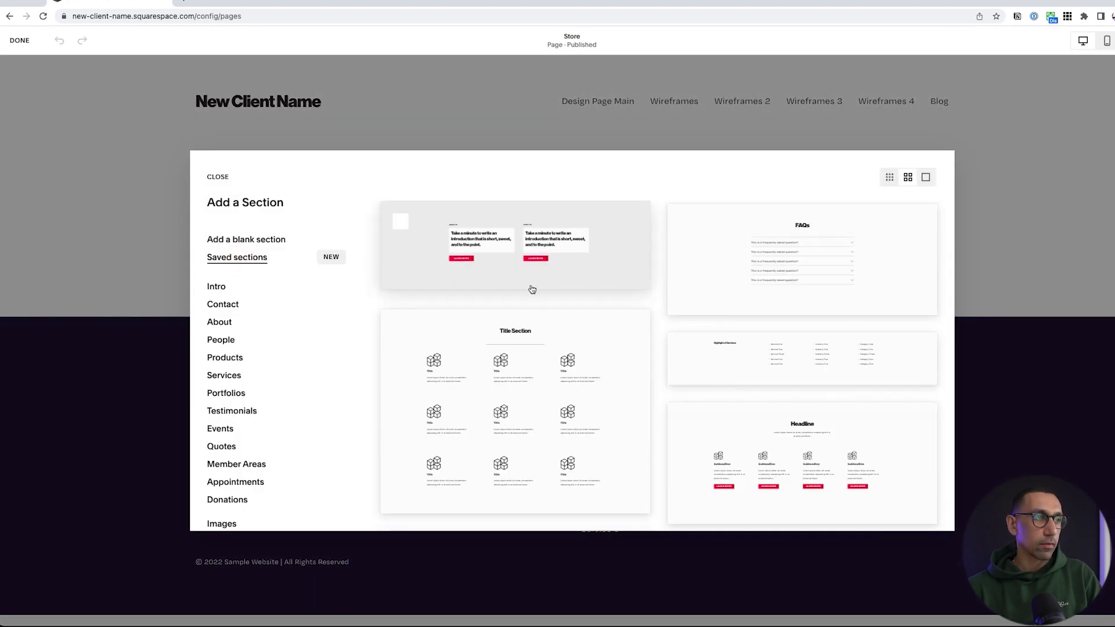
scroll(614, 277, "down", 5)
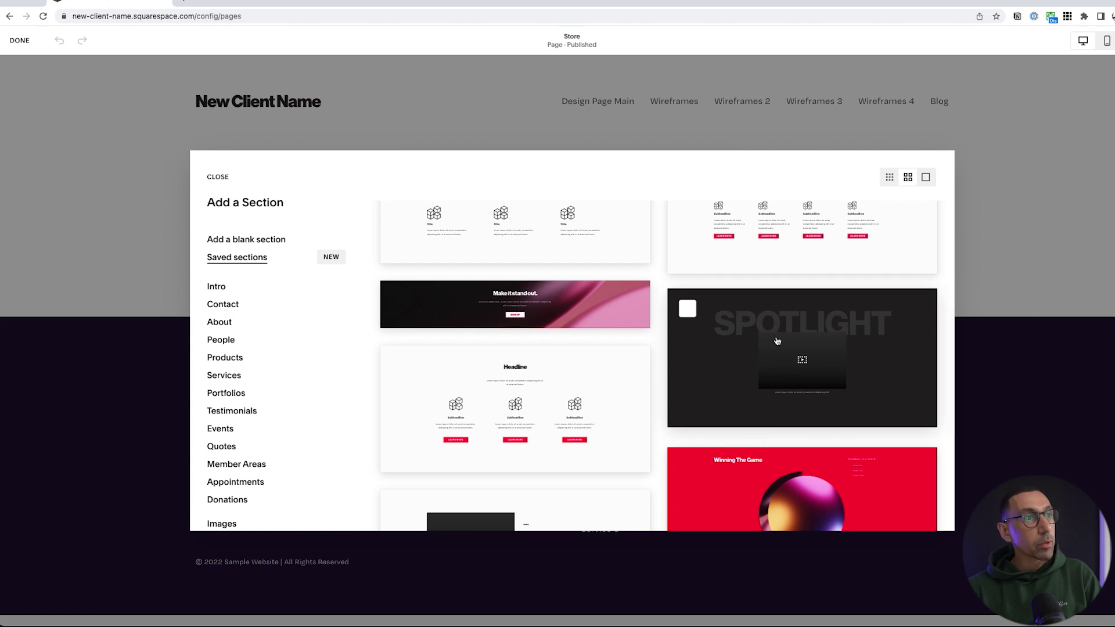
scroll(777, 341, "down", 2)
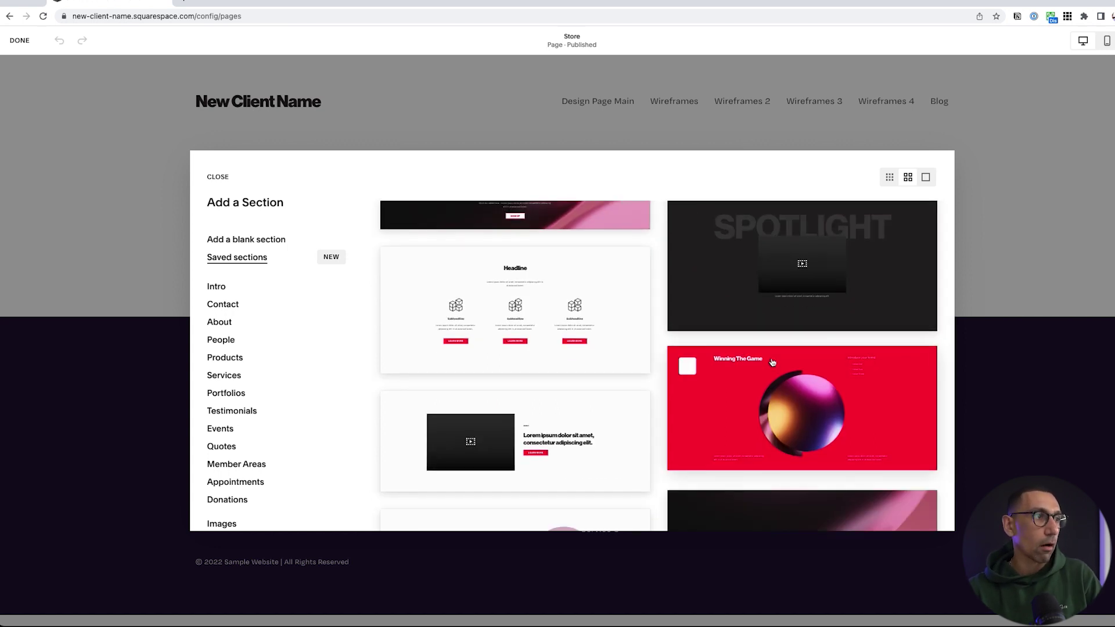
scroll(773, 363, "down", 3)
left_click(758, 414)
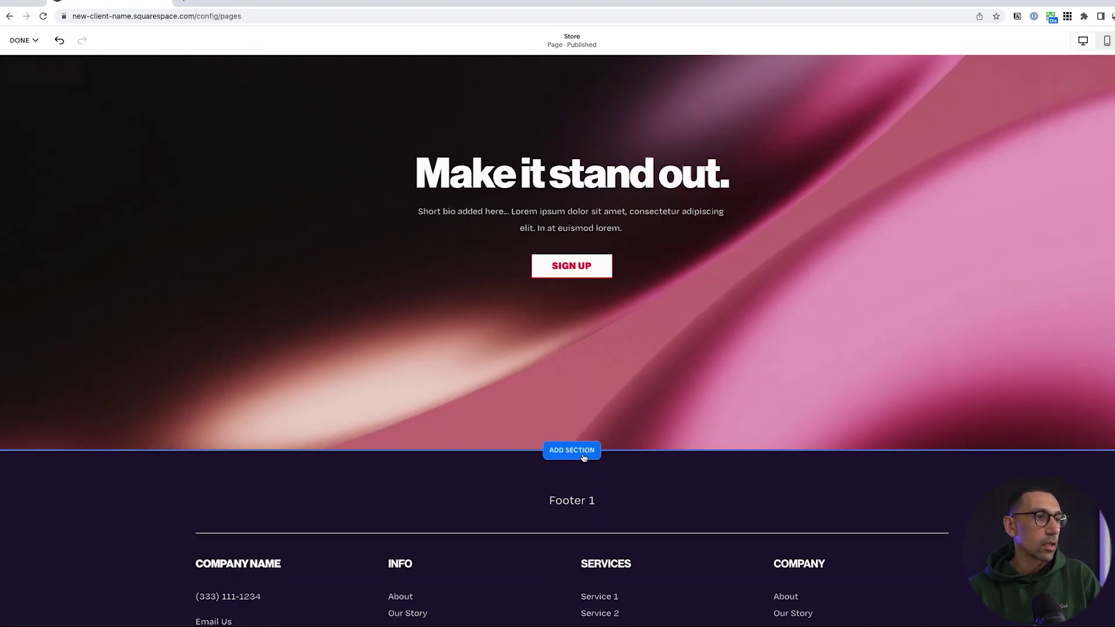
Add the shorter saved "Make it stand out." section below the banner, directly above the footer
left_click(584, 452)
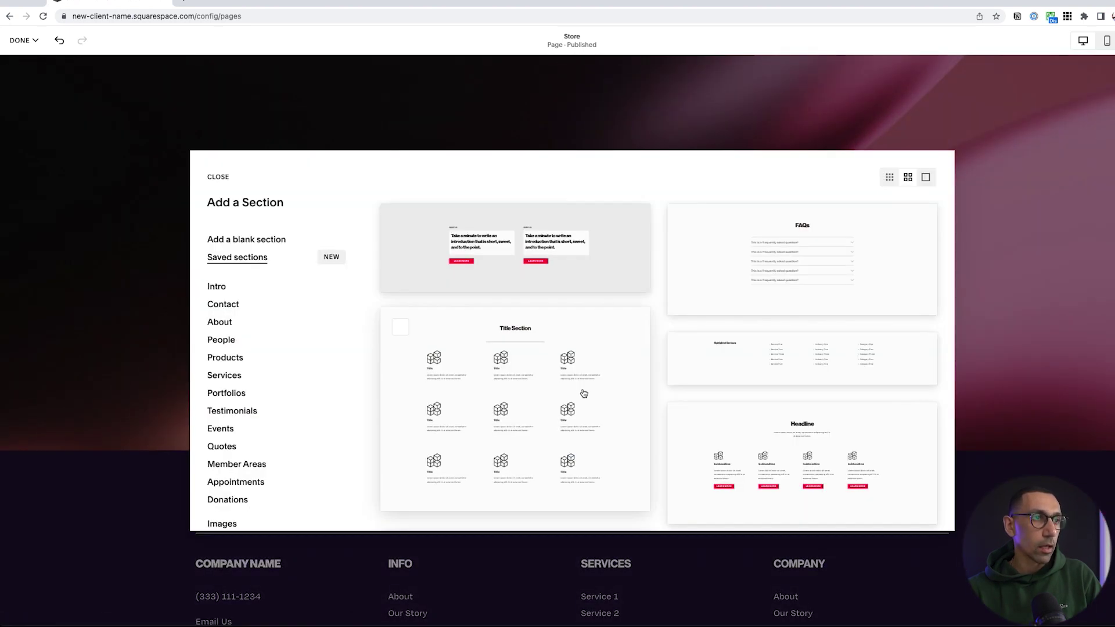
scroll(584, 393, "down", 5)
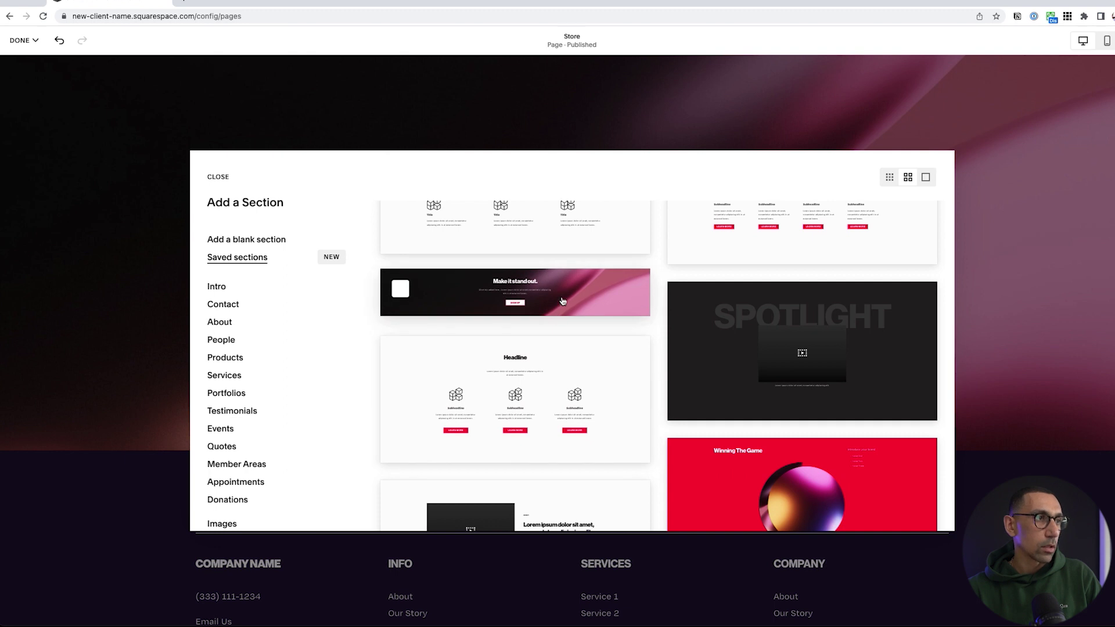
left_click(564, 301)
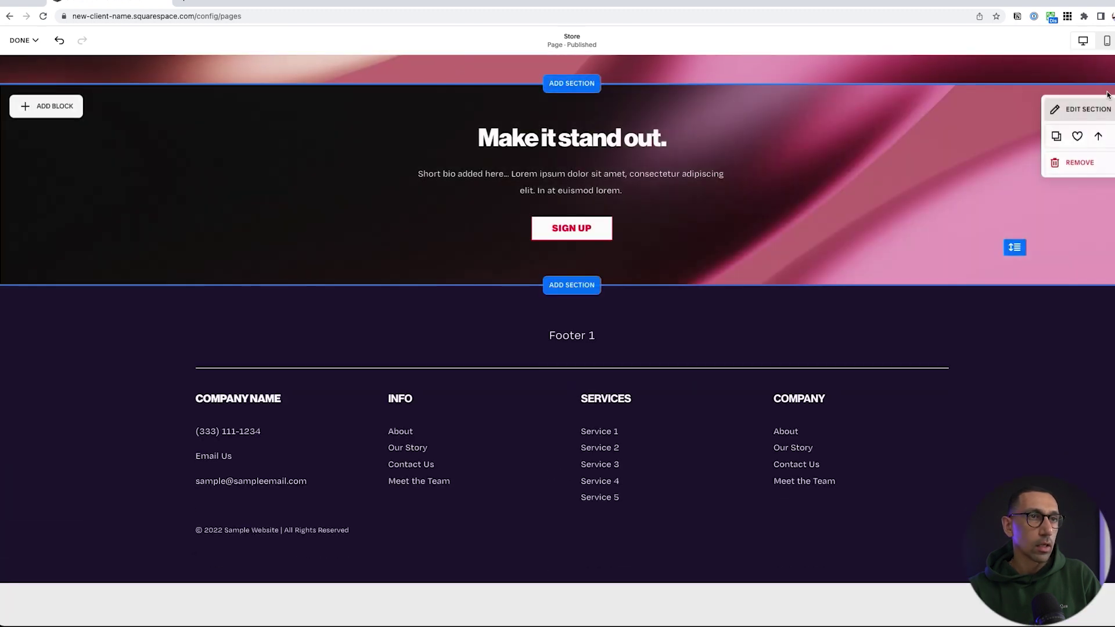
Remove the background image from the second "Make it stand out." section and set its color theme to Lightest 1
left_click(1083, 109)
left_click(1032, 90)
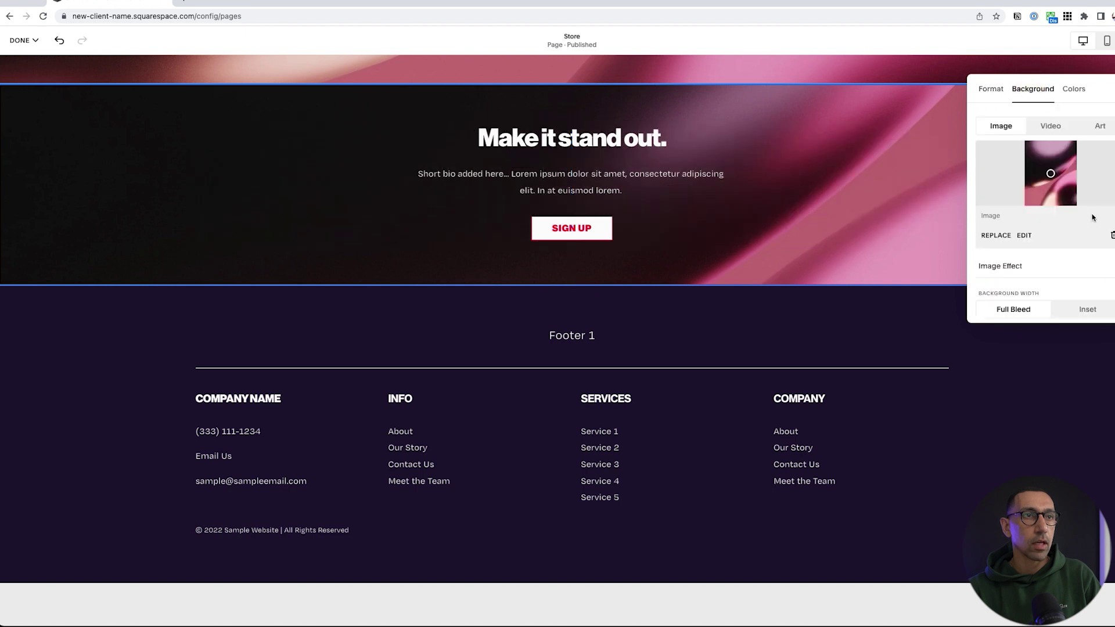
left_click(1108, 235)
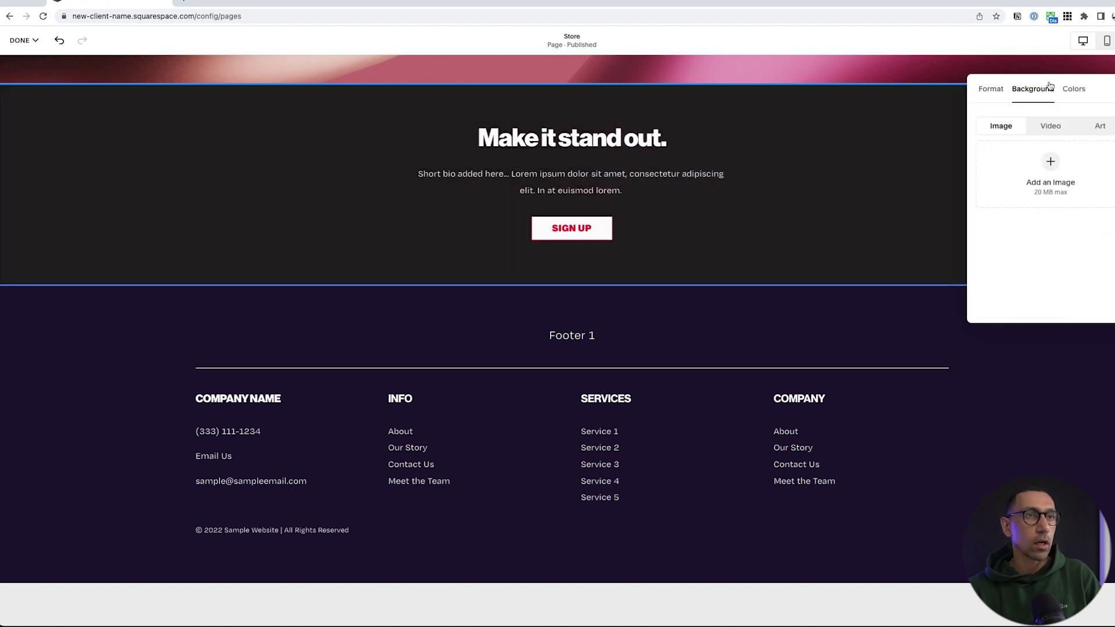
left_click(1074, 89)
left_click(1052, 157)
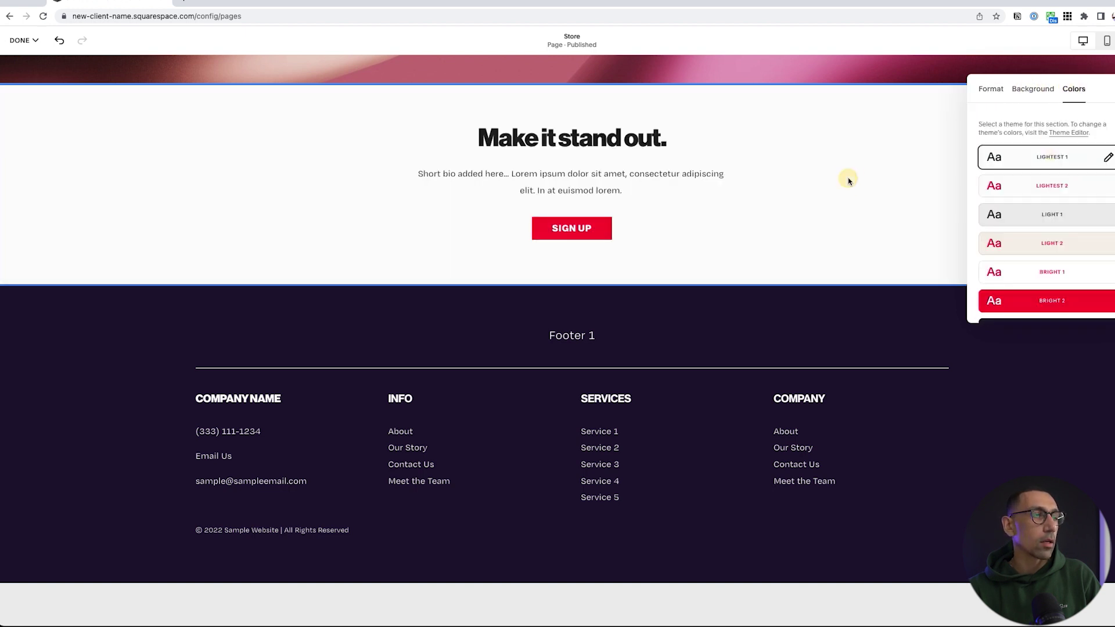
left_click(846, 179)
Add a blank section between the second "Make it stand out." section and the footer
left_click(575, 284)
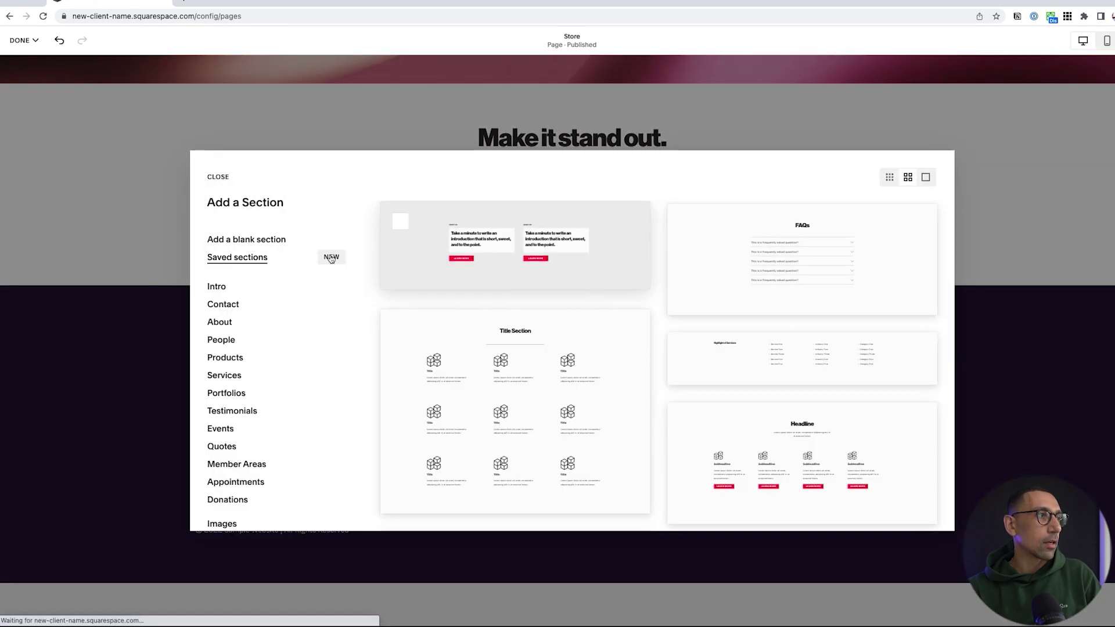
left_click(270, 240)
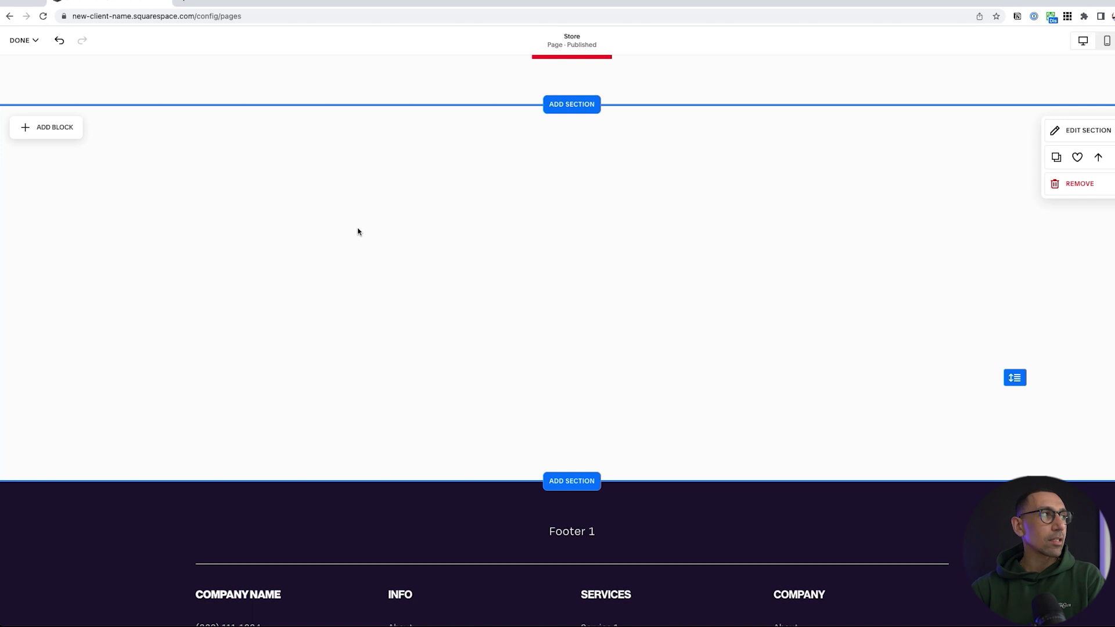
Add a text block and a summary block to the blank section above the footer, placing the summary directly beneath the text
left_click(55, 128)
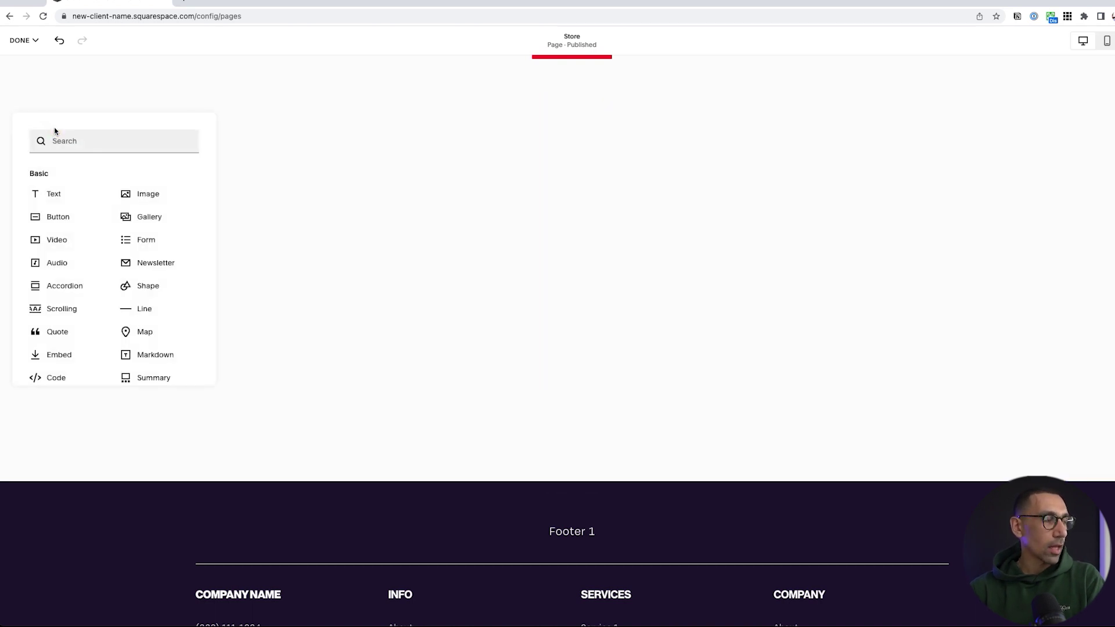
left_click(67, 194)
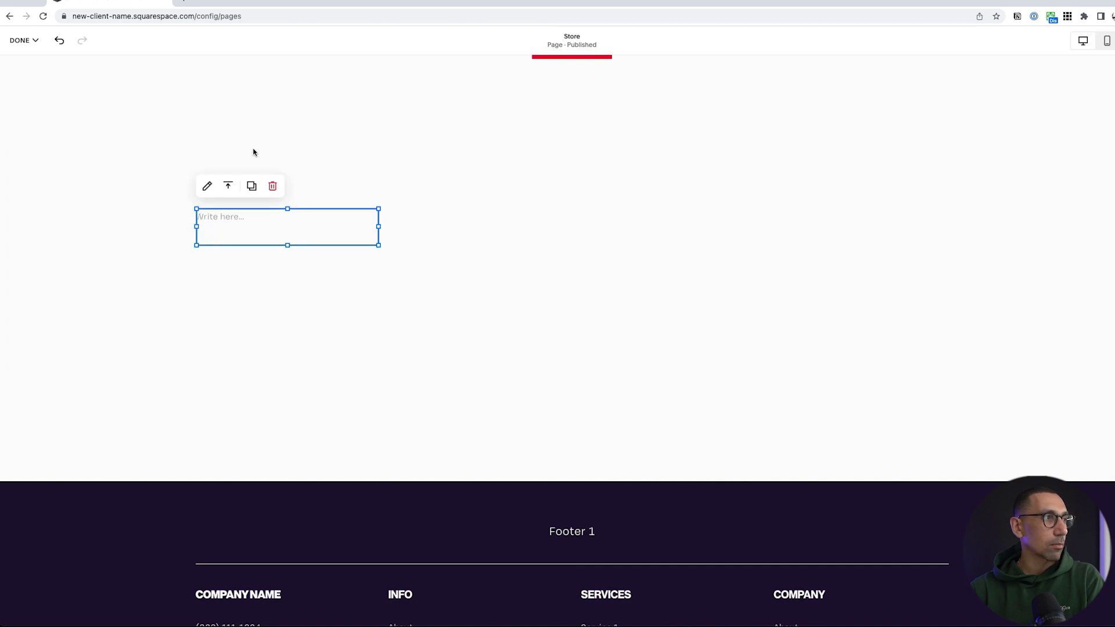
left_click(102, 157)
left_click(42, 128)
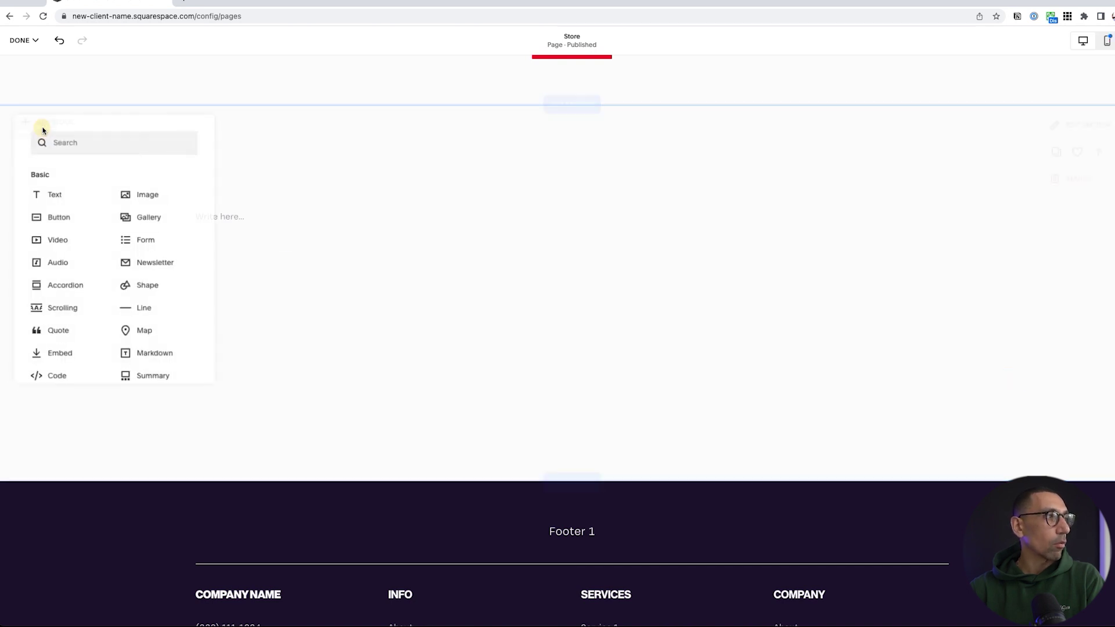
type("summary")
left_click(50, 174)
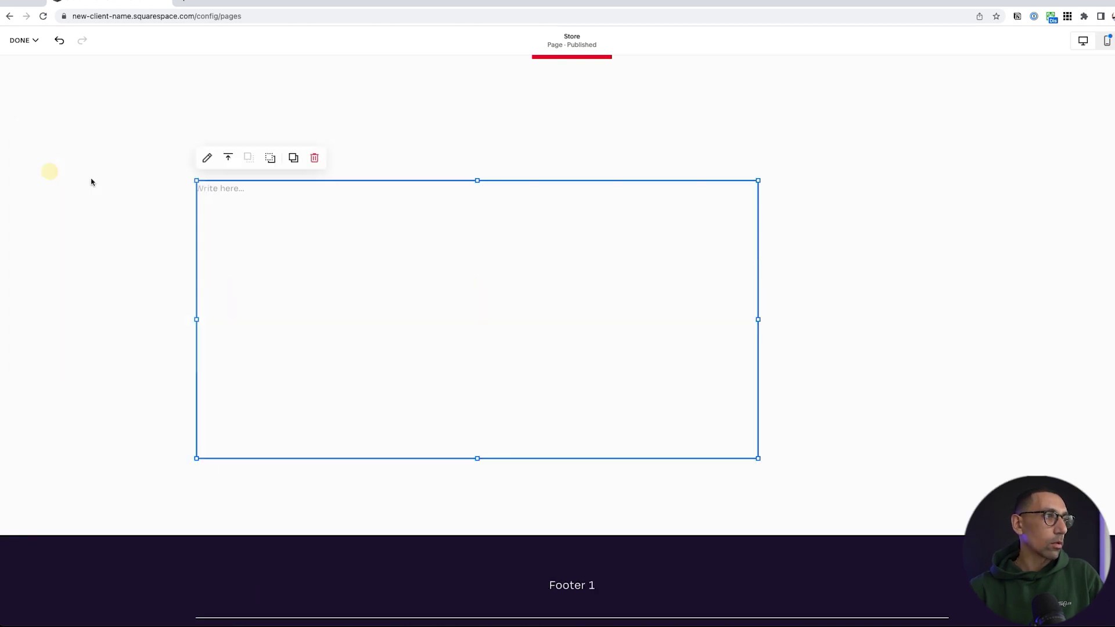
left_click_drag(381, 248, 382, 252)
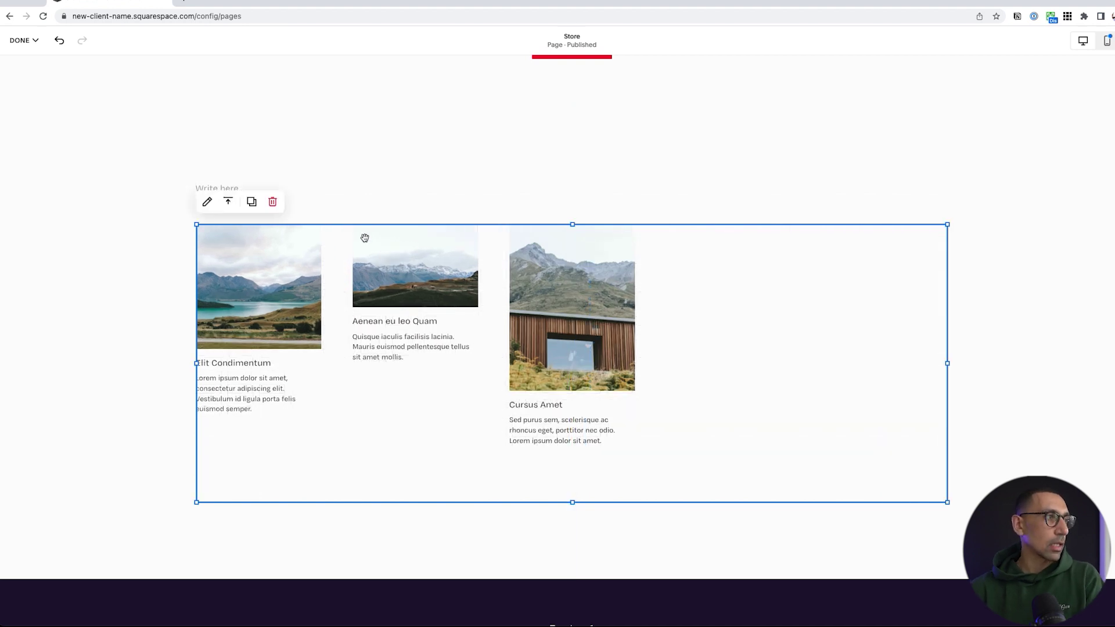
Enter "Mens Clothing" in the empty text block and format it as Heading 2
left_click(341, 189)
left_click(234, 196)
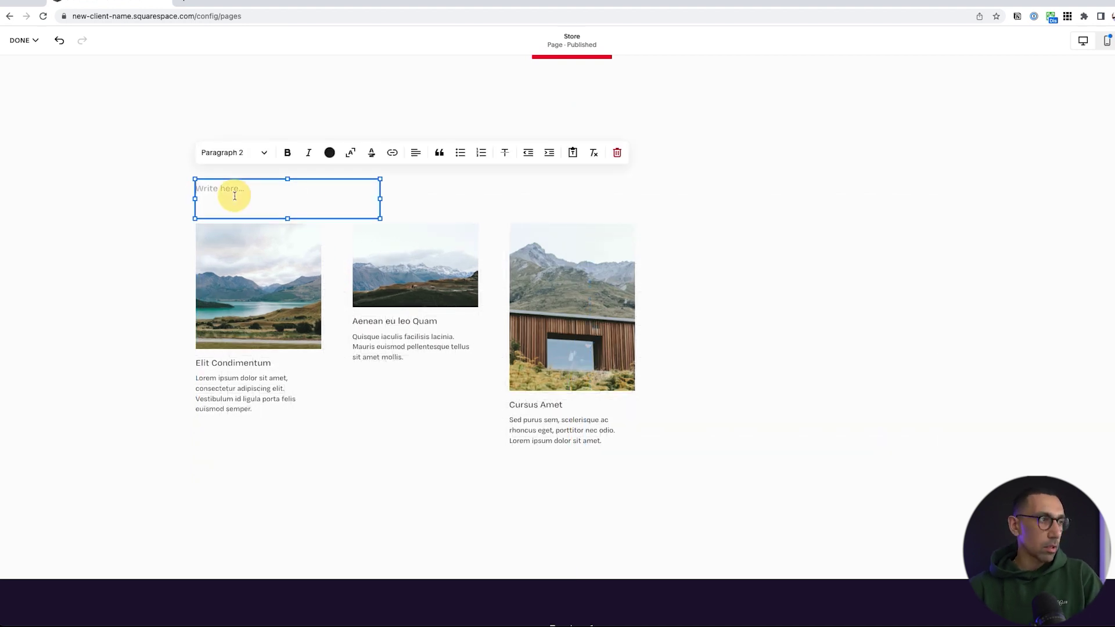
type("Mens")
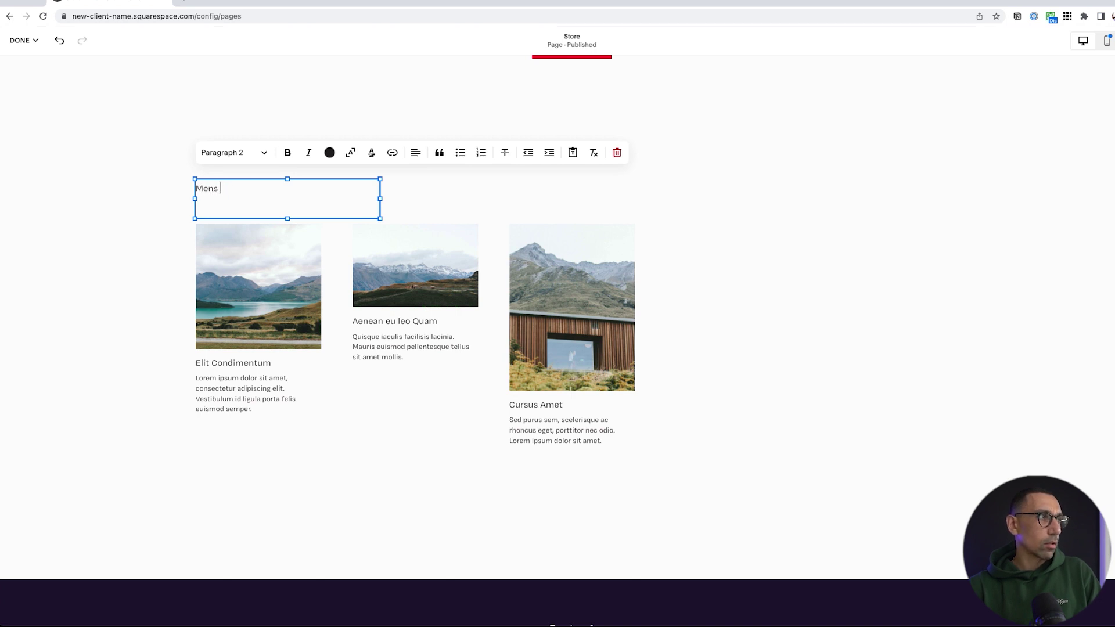
type(" Clothing")
key("super+alt+2")
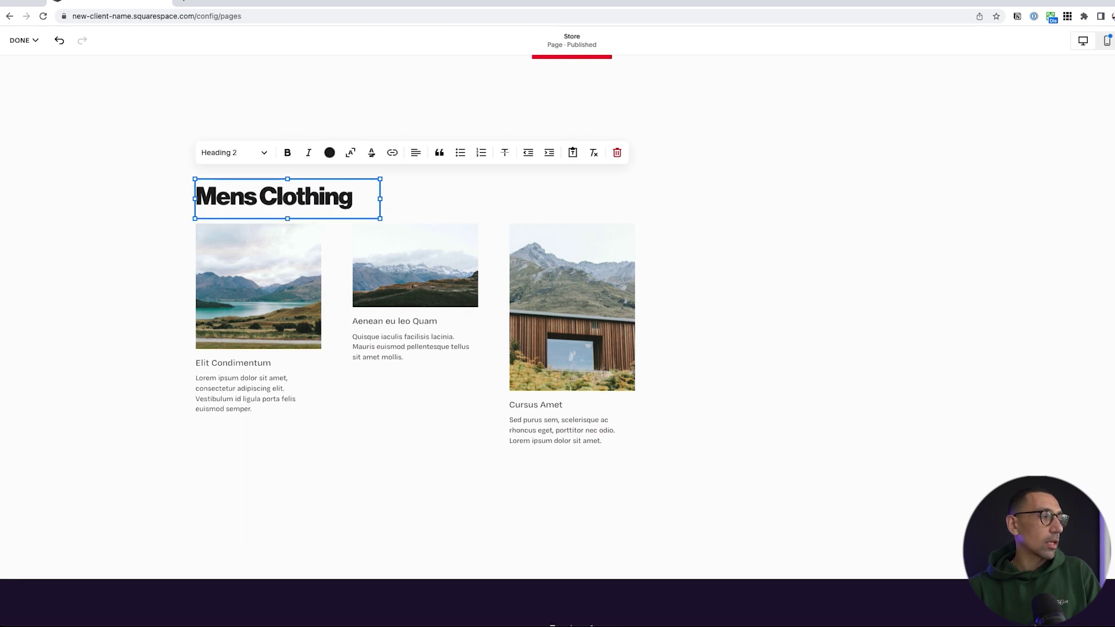
Set the summary block's source page to Store and filter its items by the Tshirts category
left_click(401, 300)
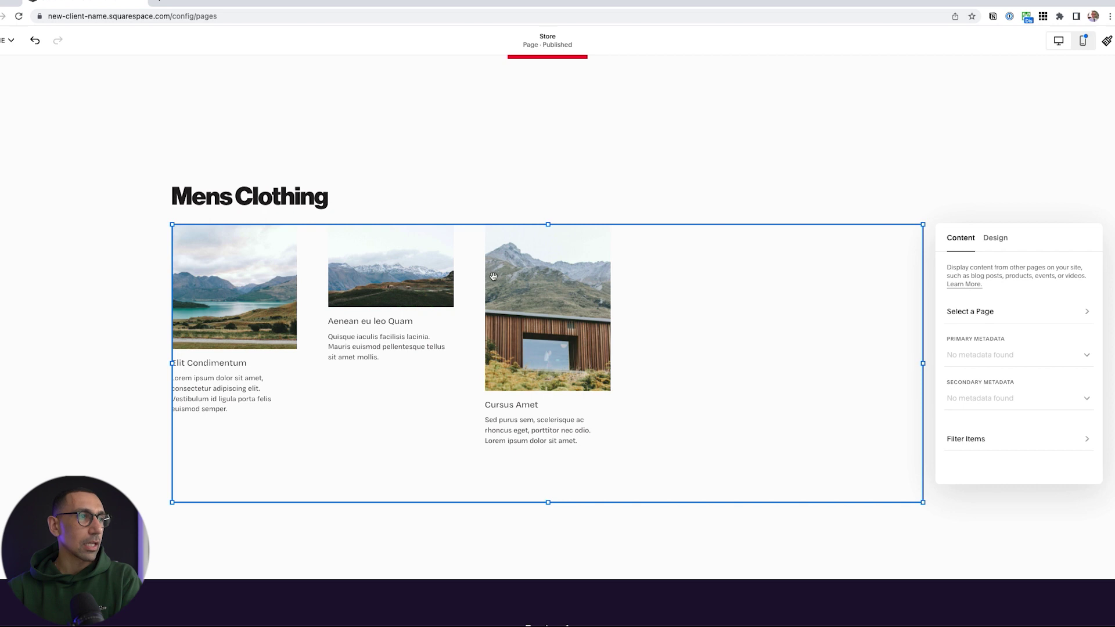
left_click(978, 314)
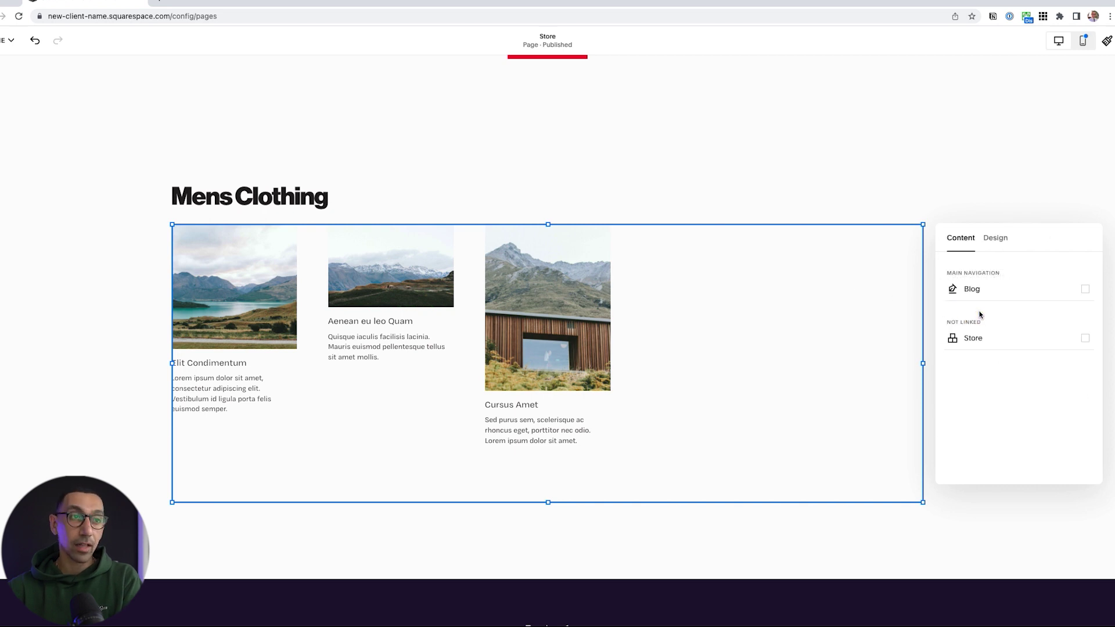
left_click(980, 342)
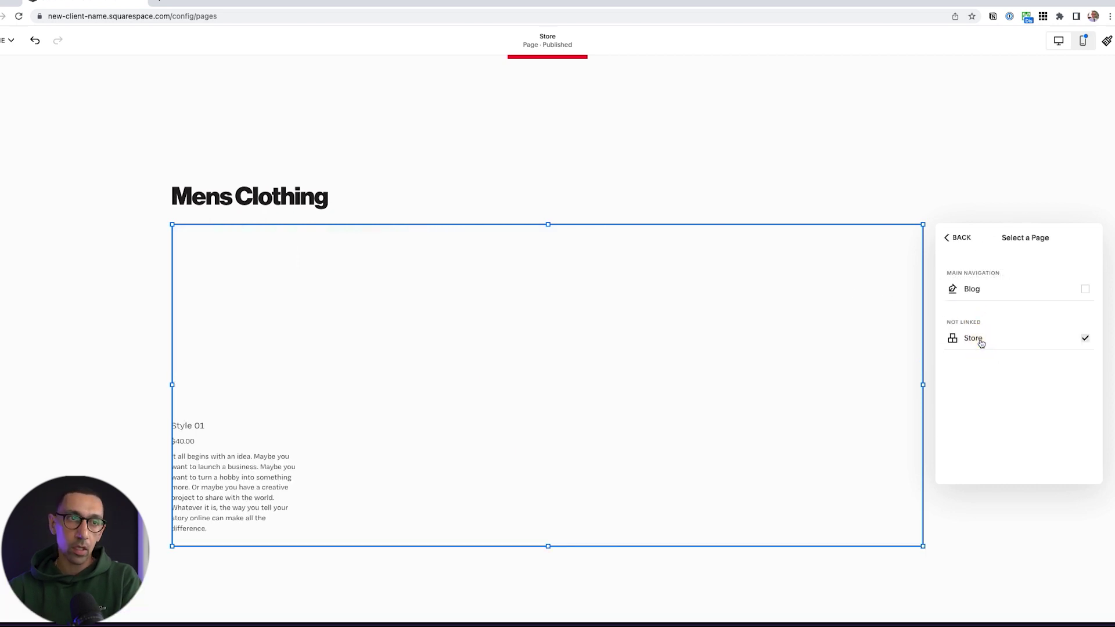
left_click(961, 238)
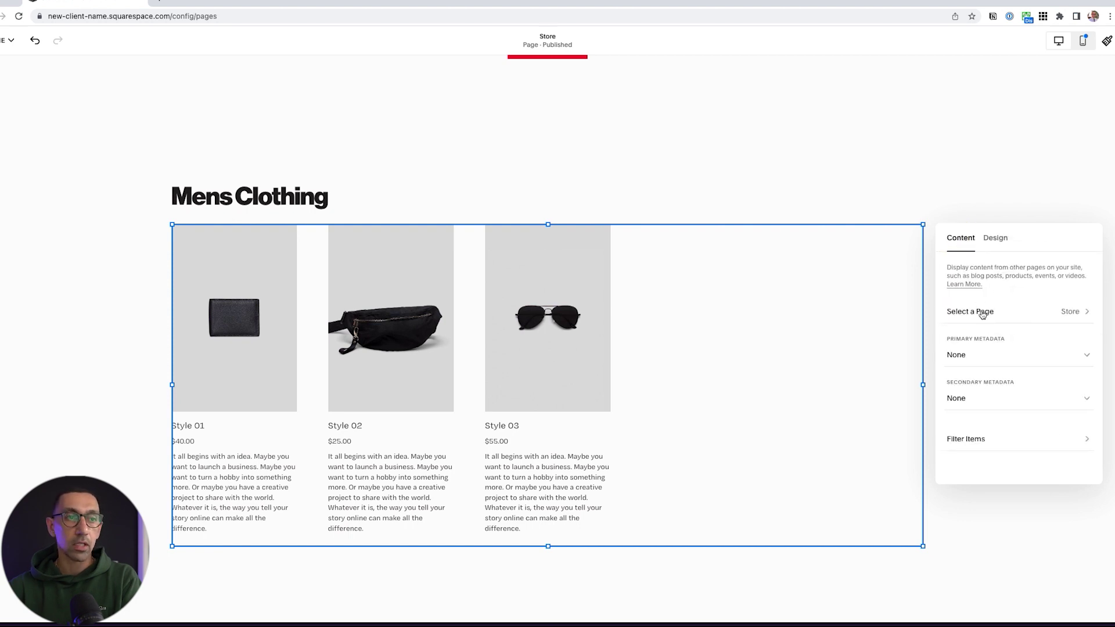
left_click(975, 440)
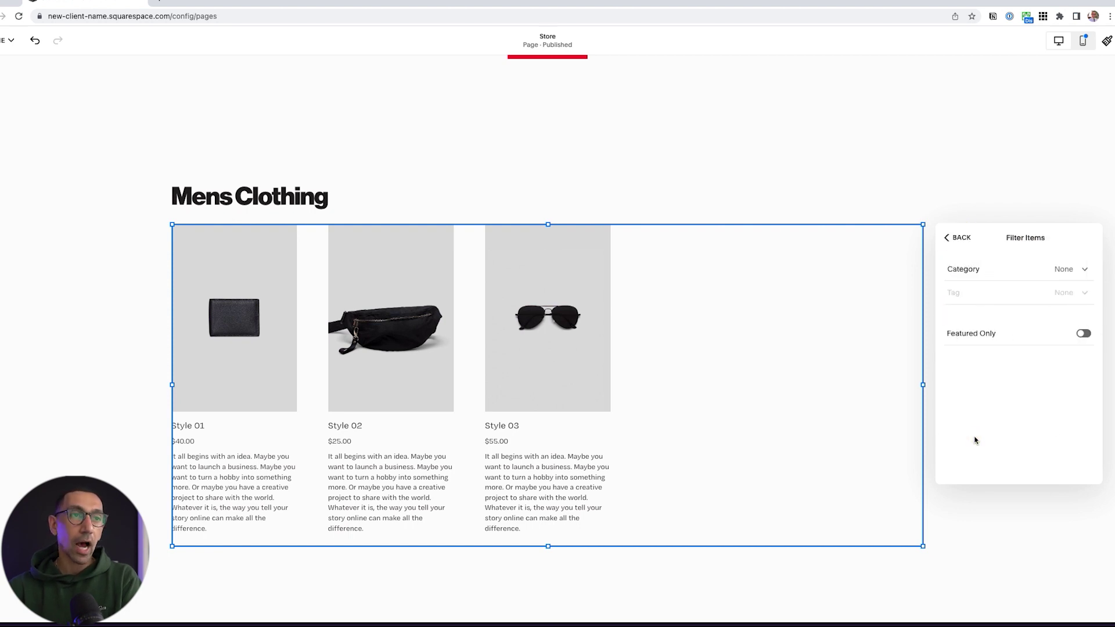
left_click(1067, 270)
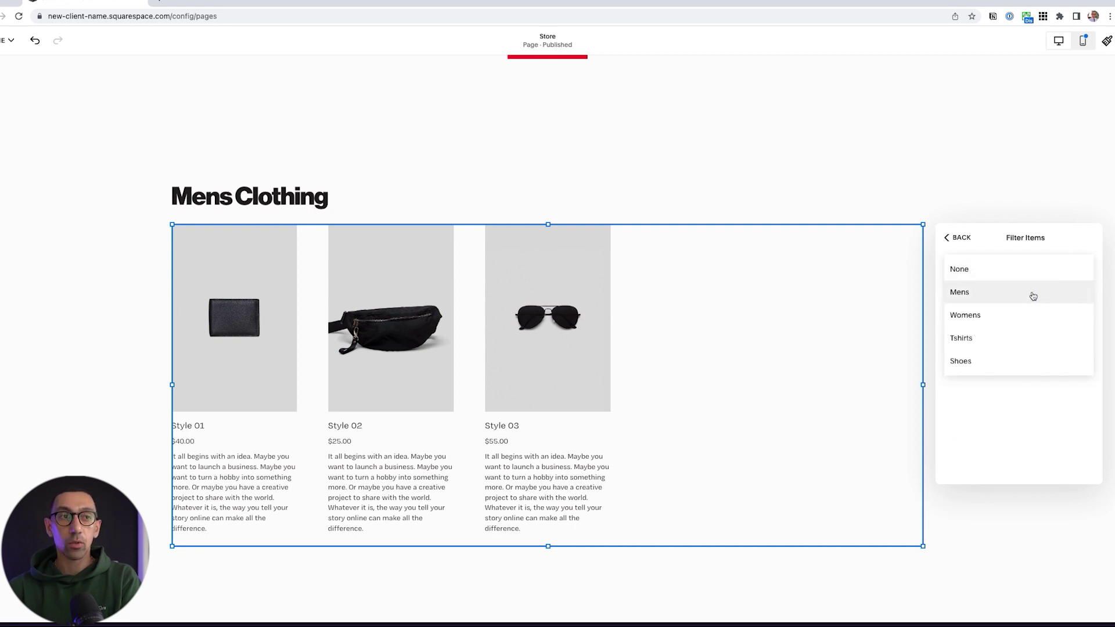
left_click(1000, 342)
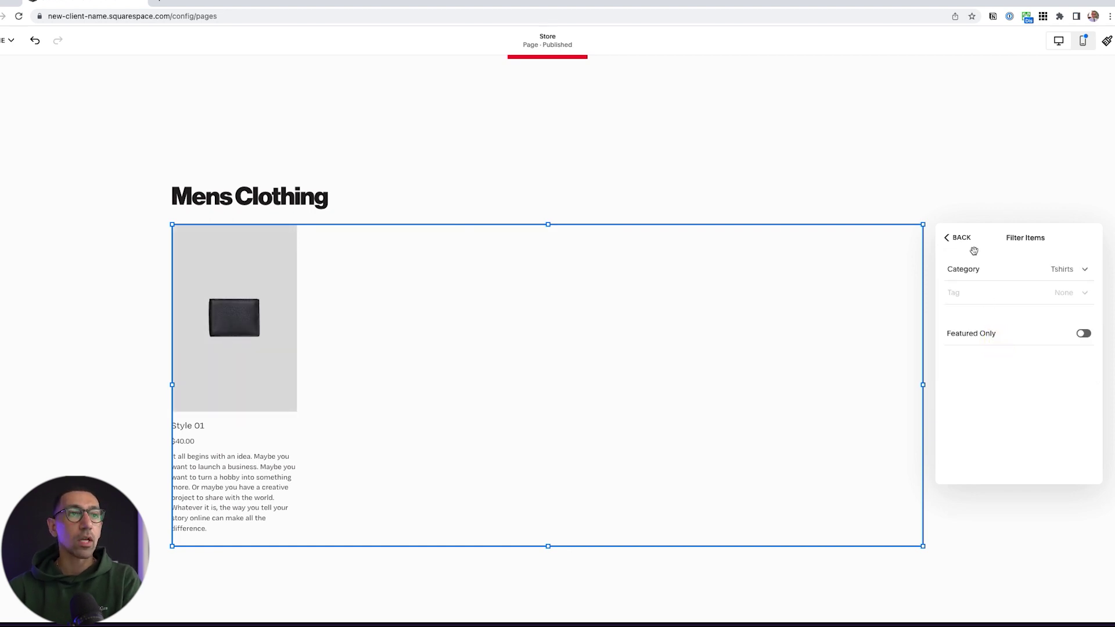
left_click(957, 237)
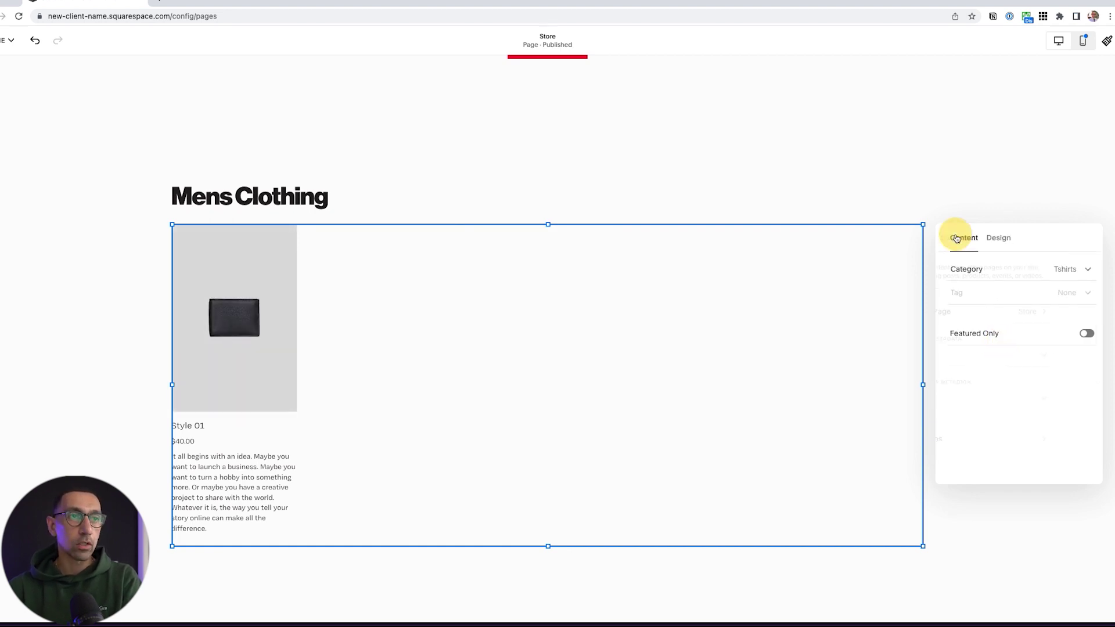
Try the Carousel layout on the summary block and settle on the Grid layout
left_click(994, 238)
left_click(1022, 276)
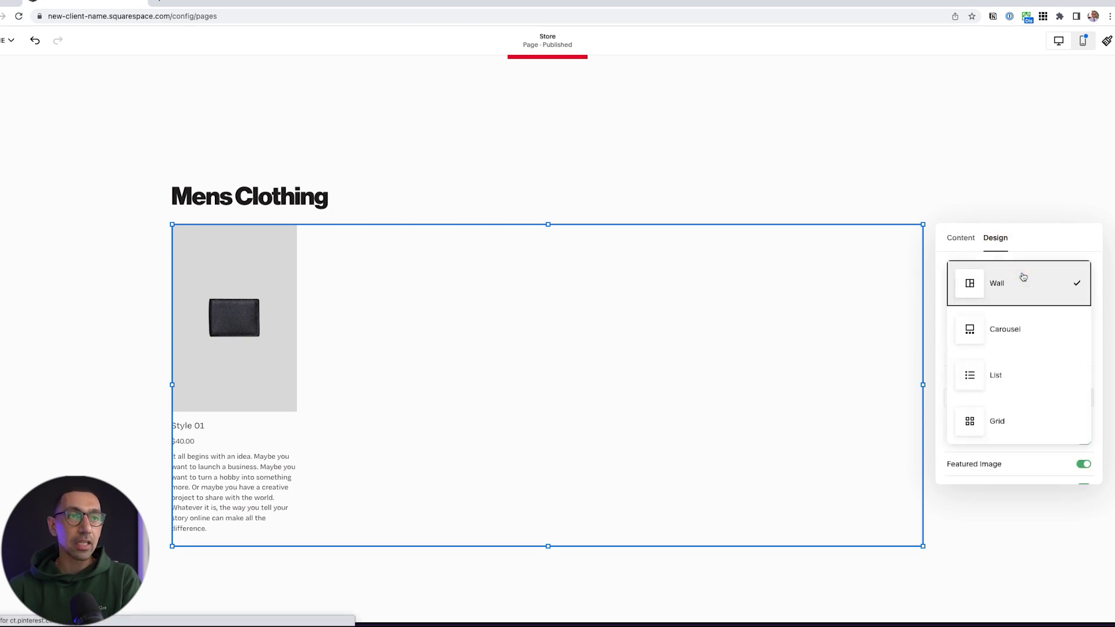
left_click(1016, 329)
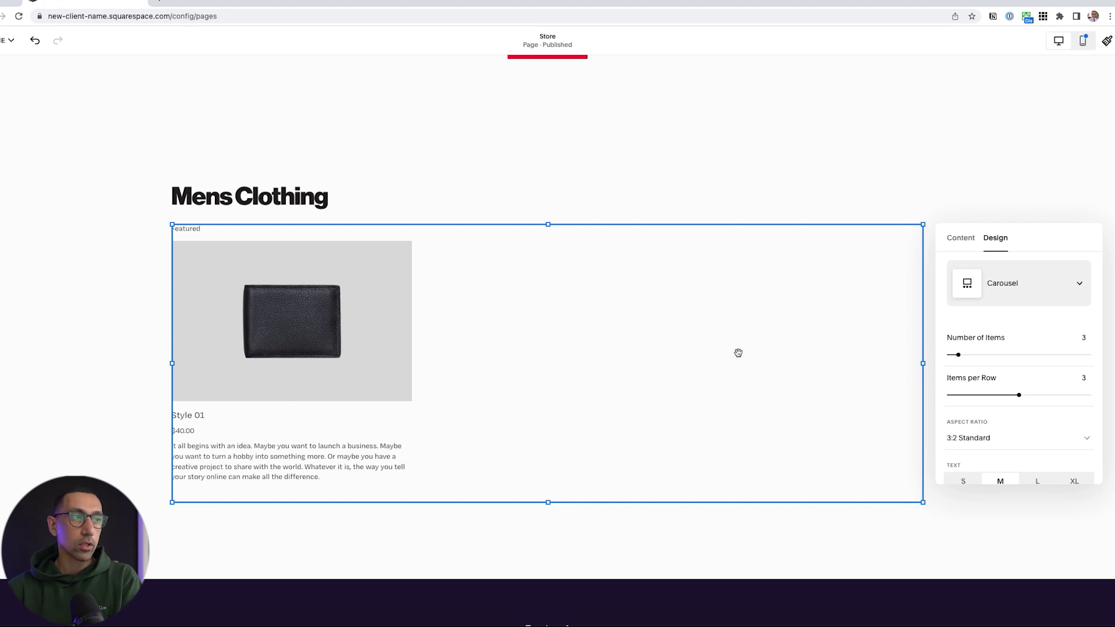
left_click(1004, 282)
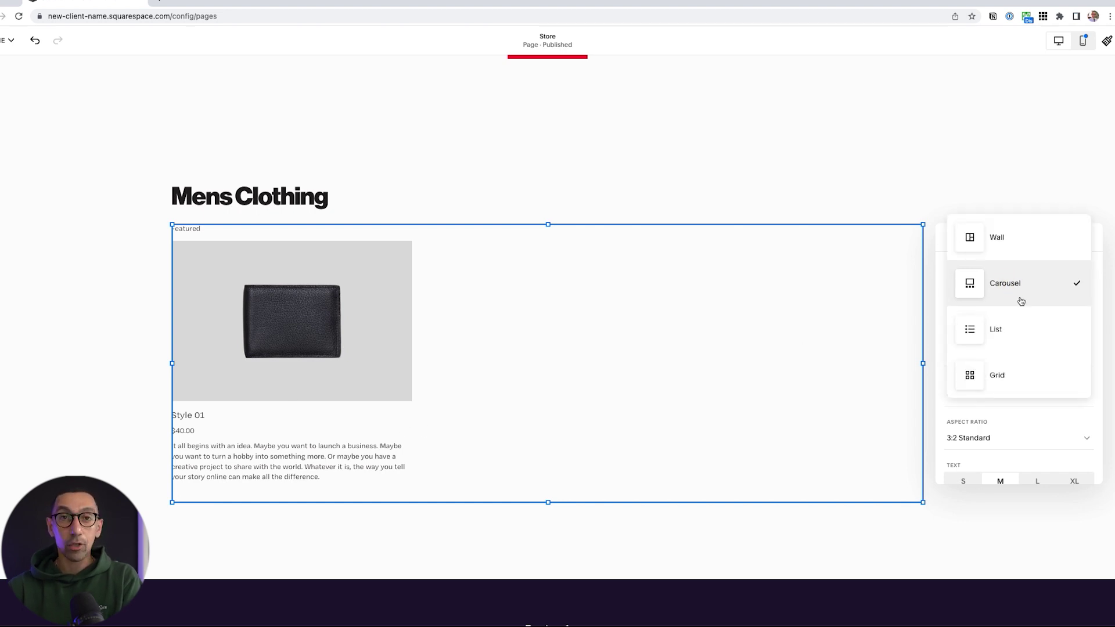
left_click(1001, 377)
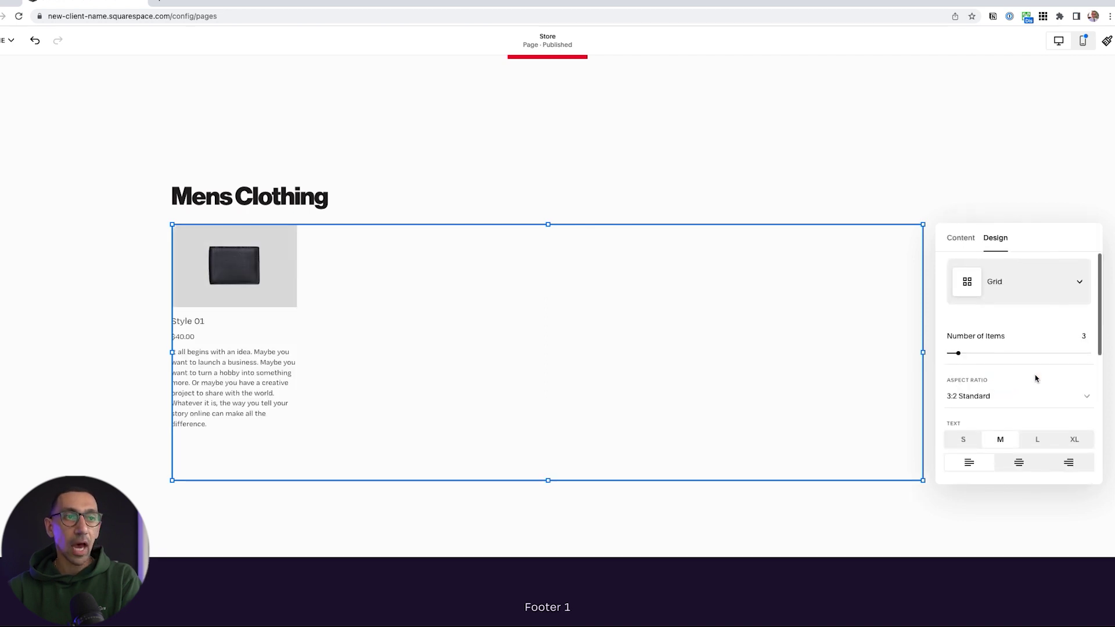
Set the summary block's image aspect ratio to Auto
scroll(1035, 378, "down", 2)
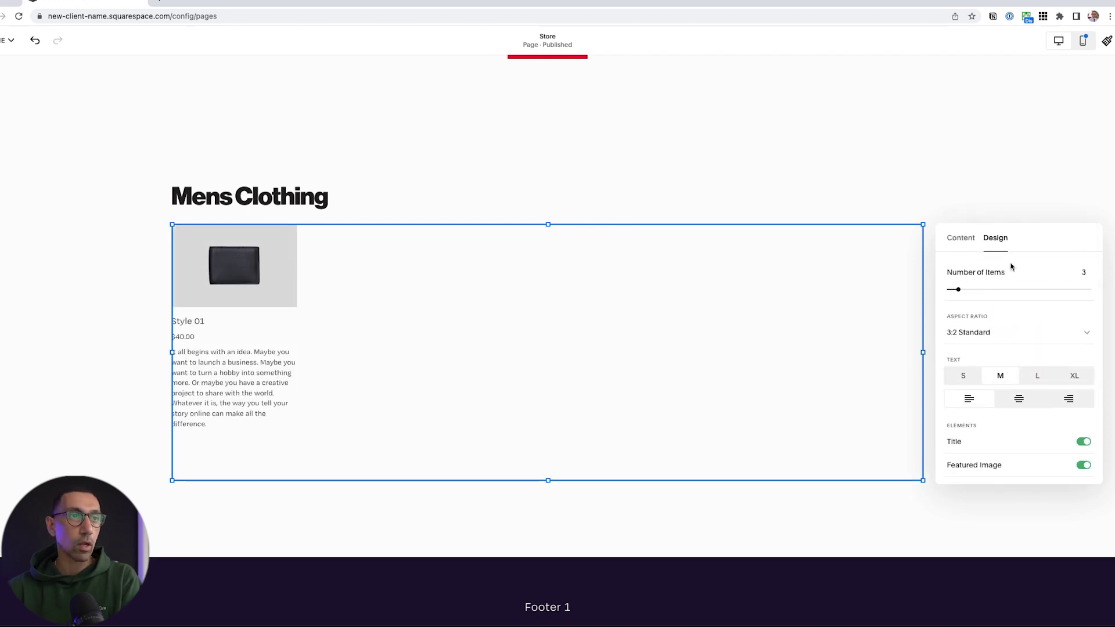
left_click(971, 336)
left_click(983, 287)
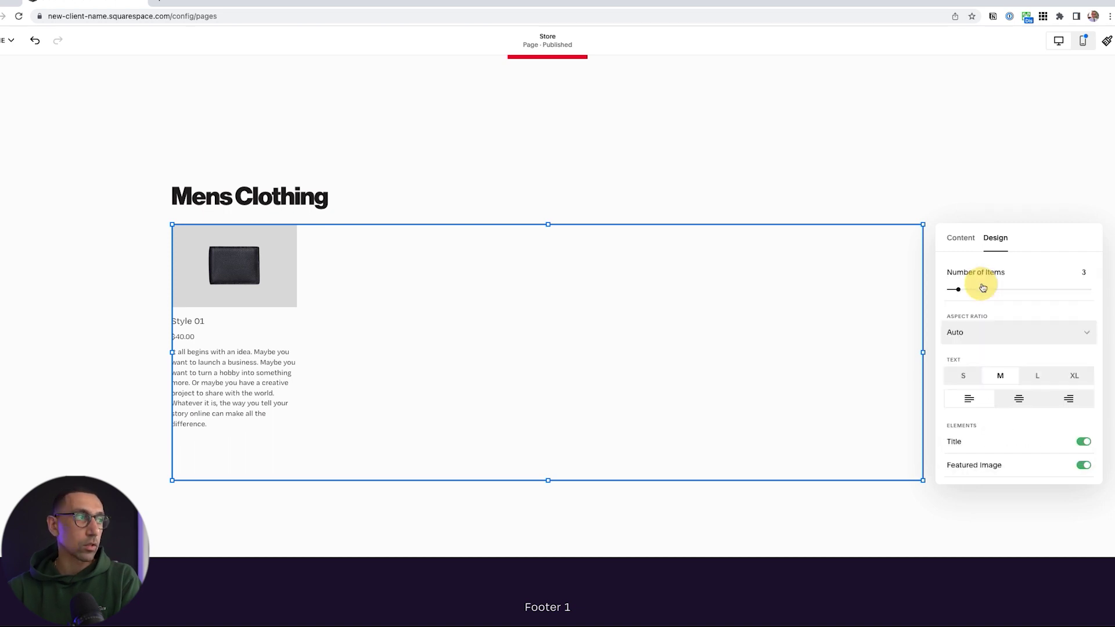
Set the summary block's text to size L with centre alignment and hide the product excerpt
scroll(998, 323, "down", 2)
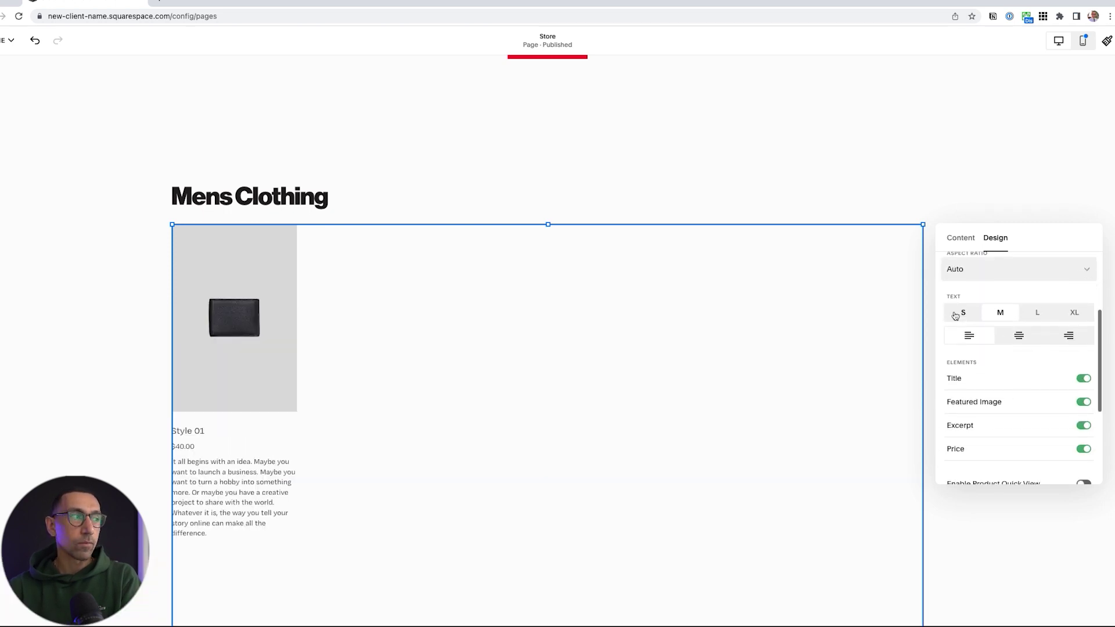
left_click(1037, 312)
scroll(1037, 342, "down", 3)
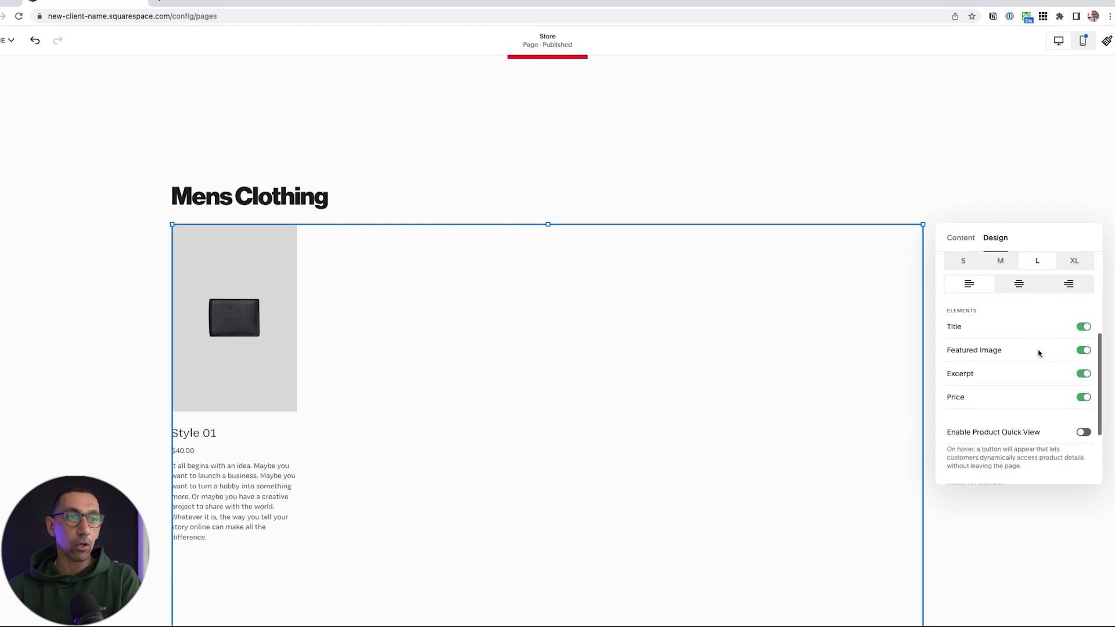
left_click(1083, 345)
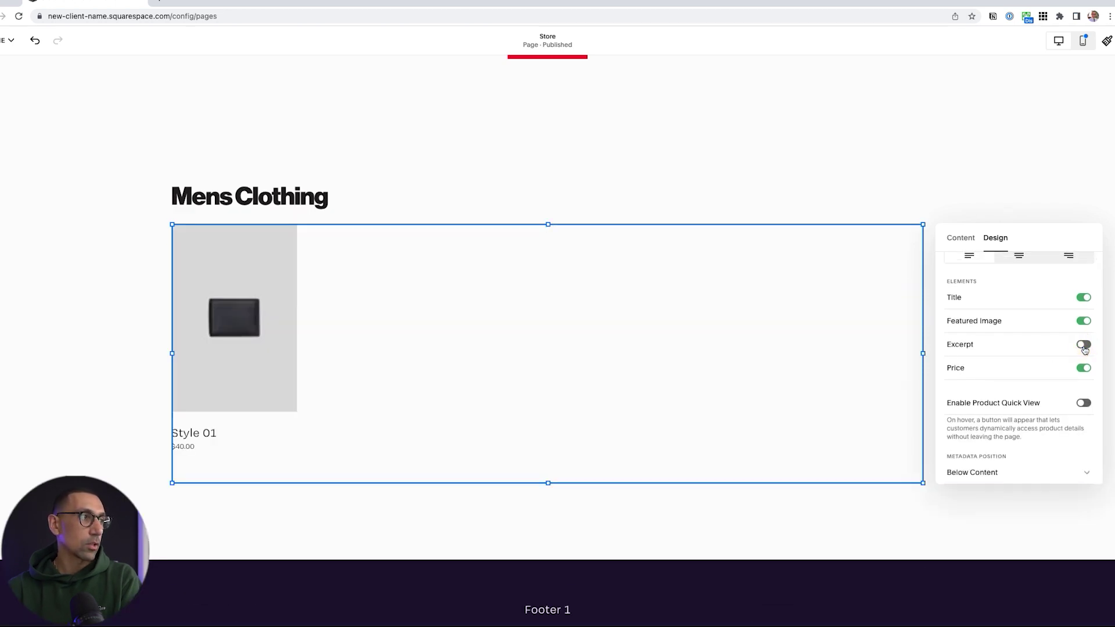
scroll(1048, 342, "up", 1)
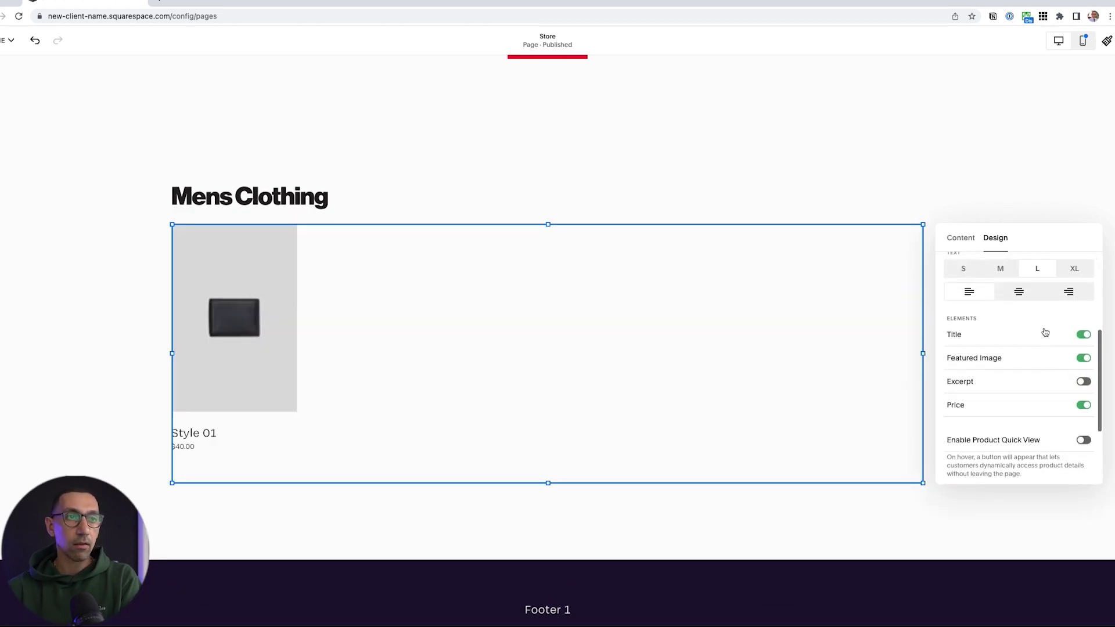
left_click(1019, 292)
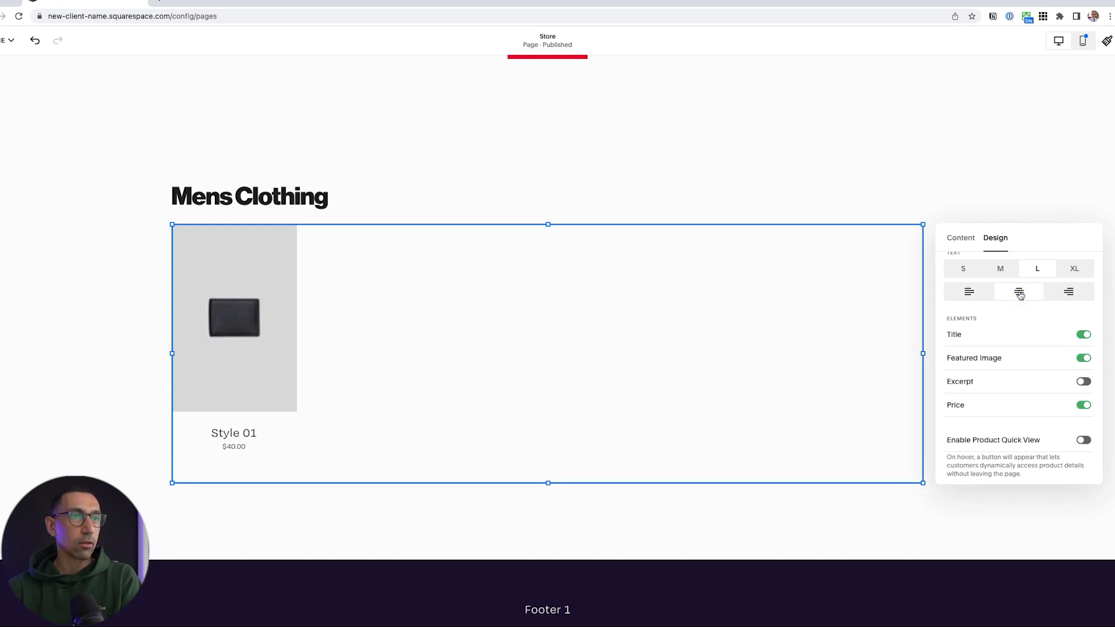
Set the summary grid's column width to 390 px
scroll(1013, 296, "up", 3)
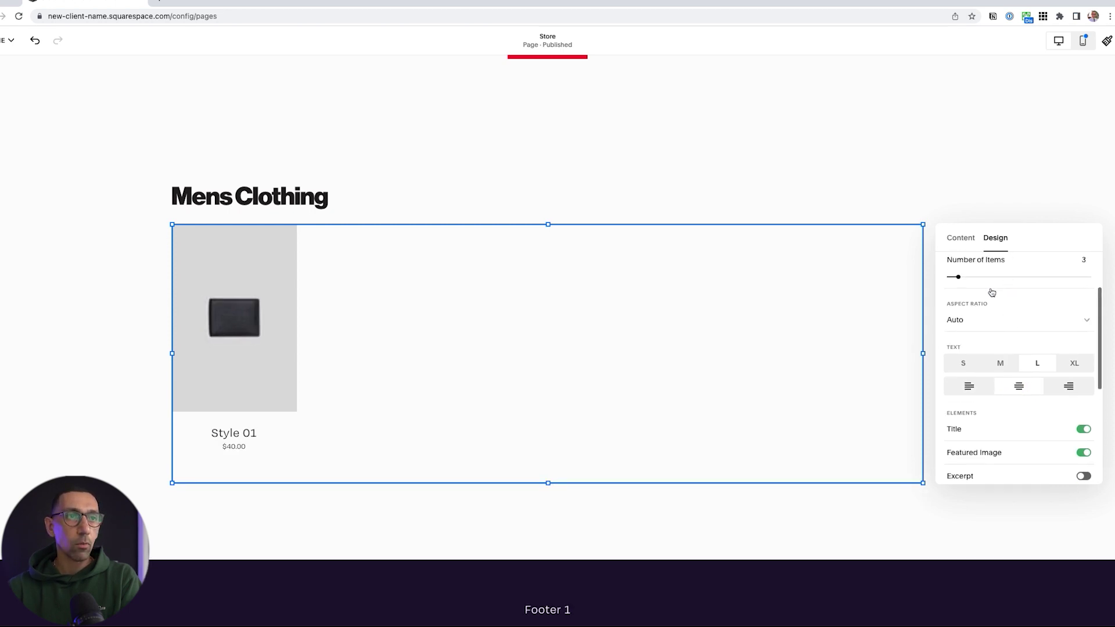
left_click(957, 276)
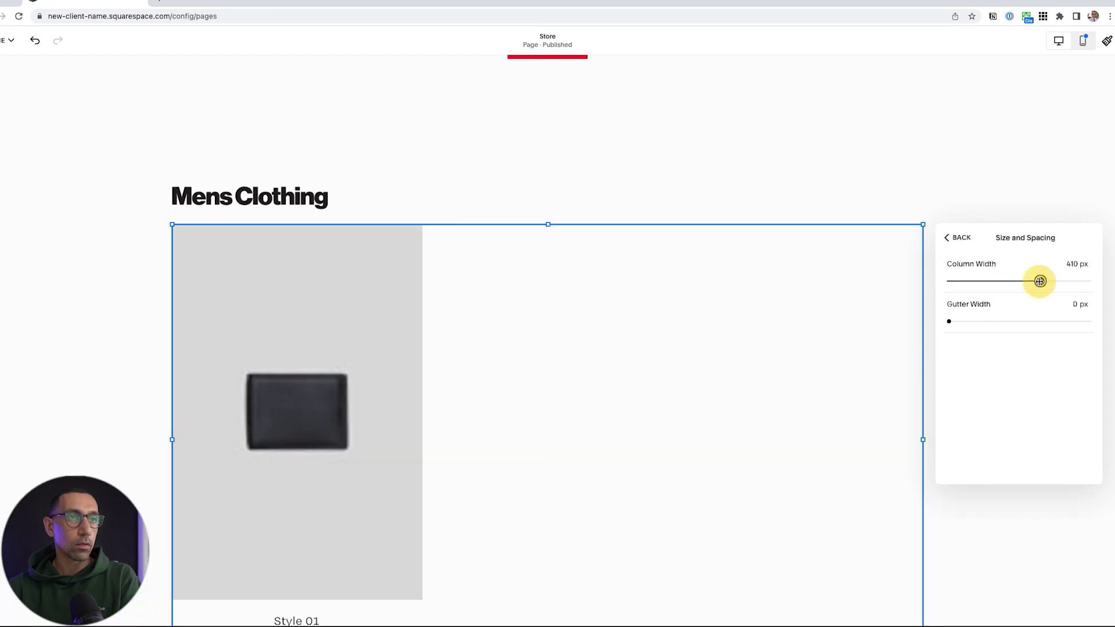
left_click_drag(1038, 278, 1035, 281)
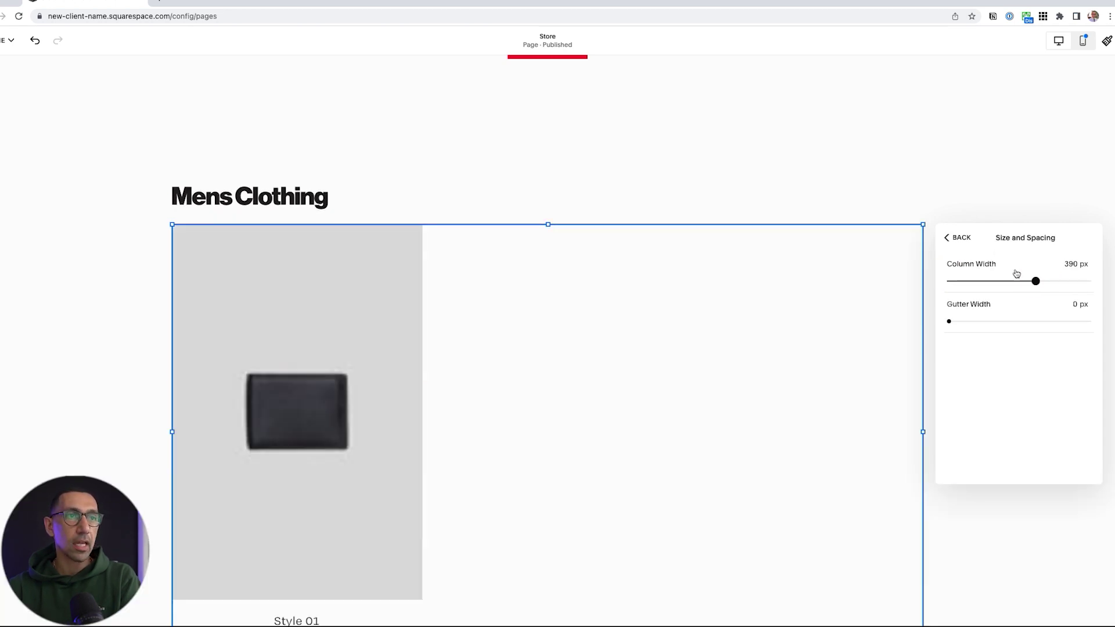
left_click(957, 237)
Change the summary block's image aspect ratio to 1:1 Square and close the block's settings
scroll(999, 383, "down", 3)
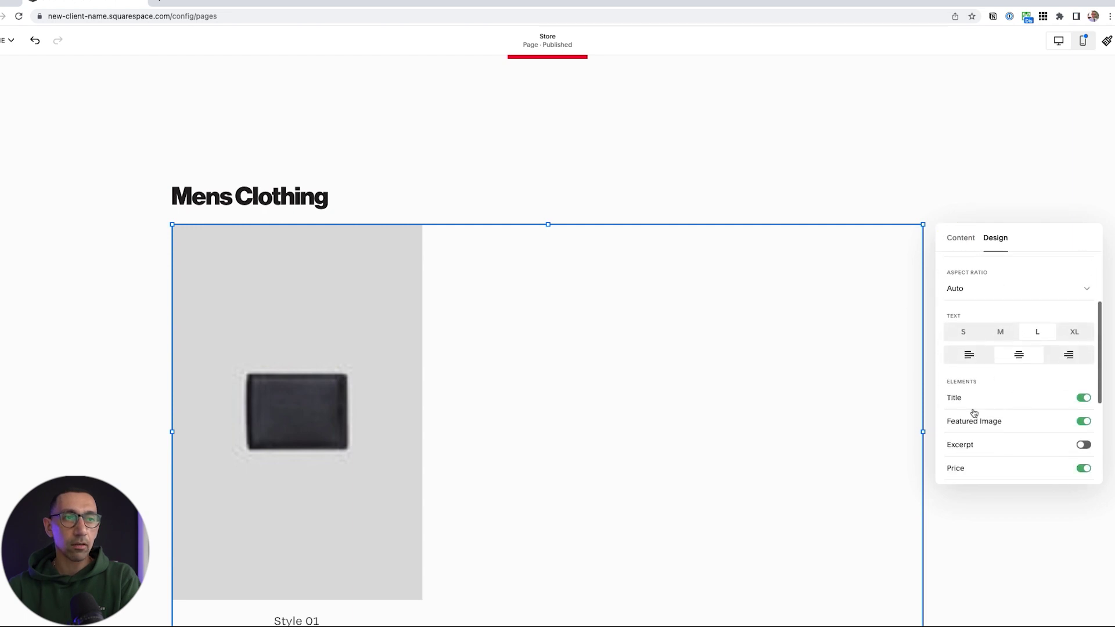
scroll(993, 352, "down", 3)
scroll(965, 336, "up", 5)
left_click(959, 308)
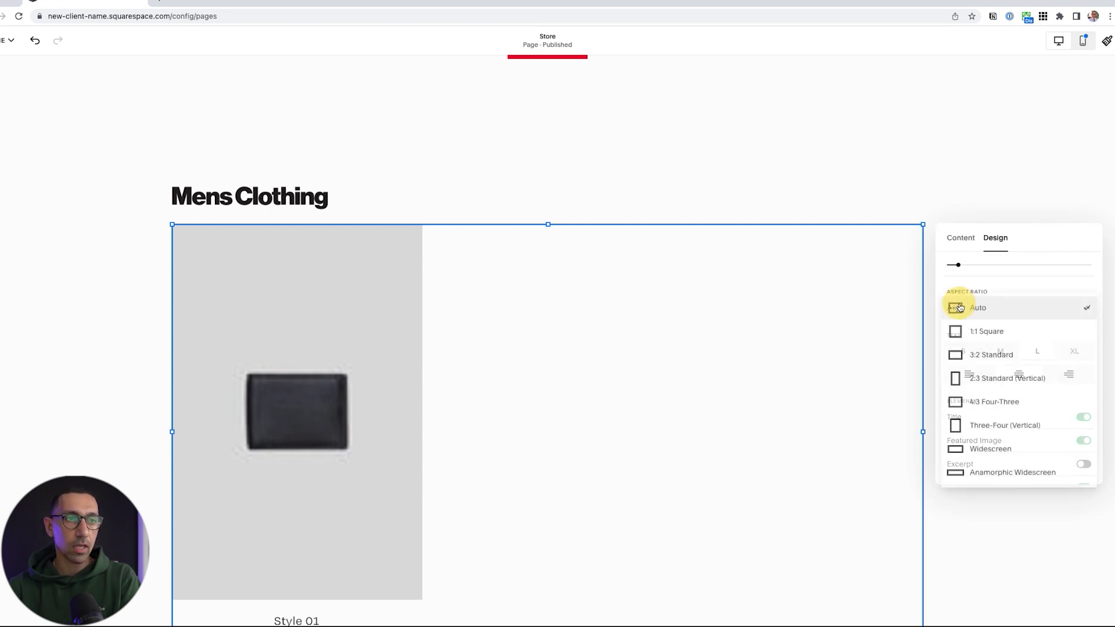
left_click(994, 332)
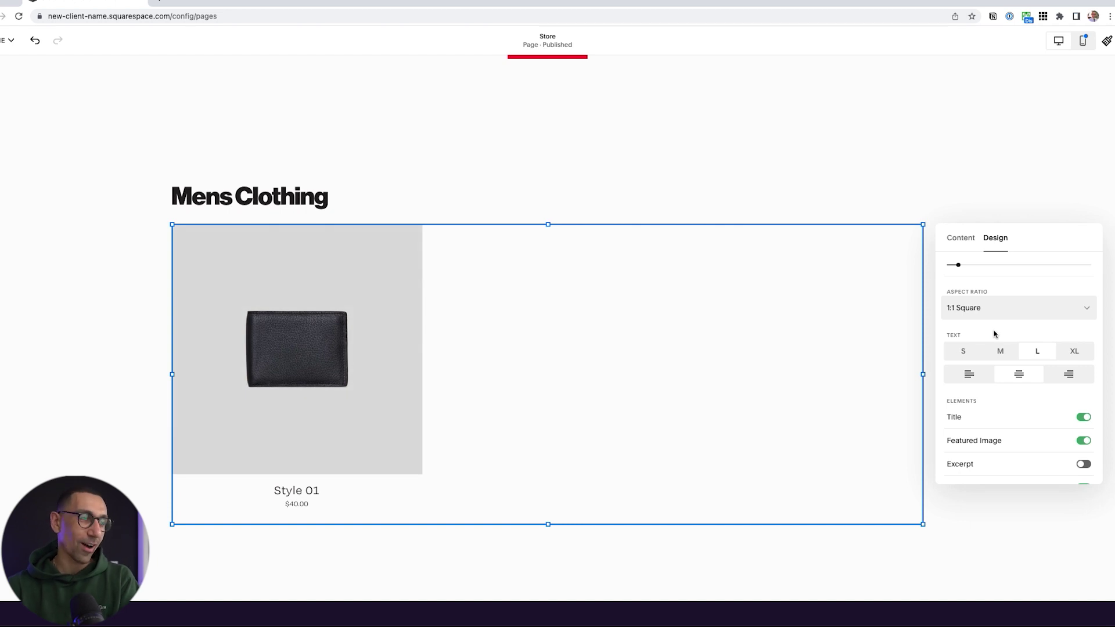
scroll(869, 334, "down", 2)
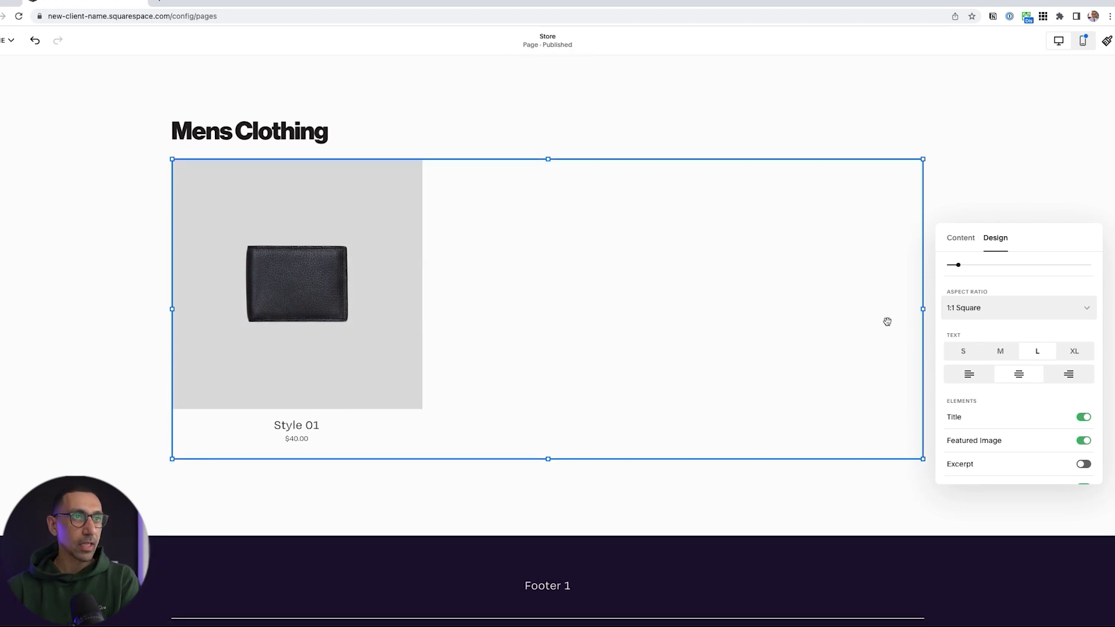
left_click(1026, 159)
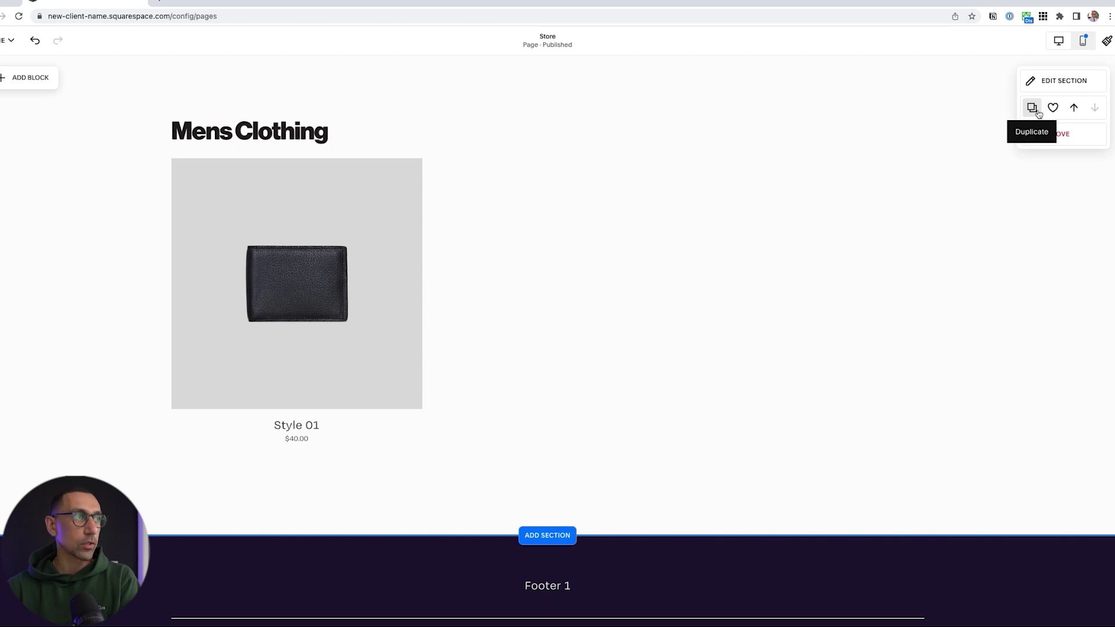
Duplicate the Mens Clothing section and change the copy's heading to "Womens Clothing"
left_click(1037, 112)
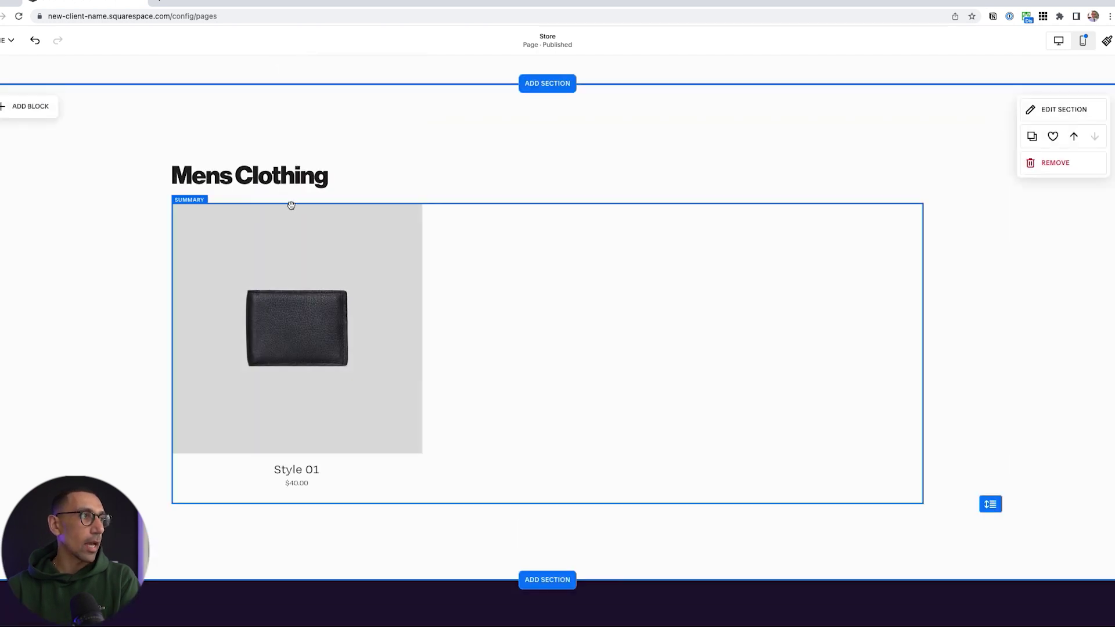
left_click(272, 179)
double_click(202, 177)
type("Womens")
key("Escape")
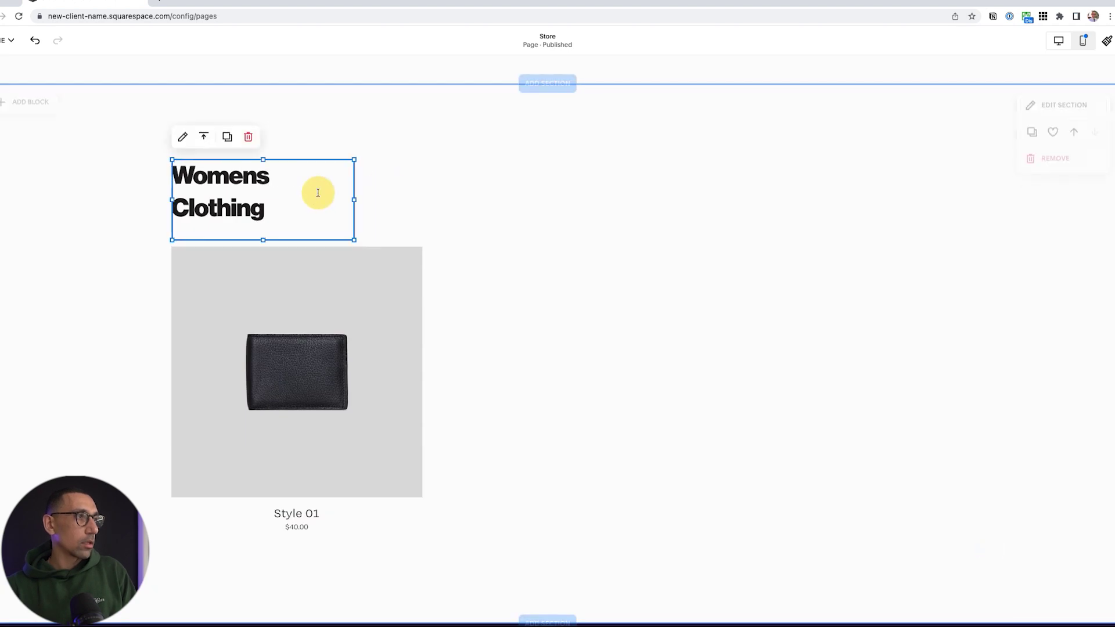
Fit the Womens Clothing heading on one line, move the summary block up beneath it and shorten the section
left_click(318, 193)
left_click(318, 299)
left_click_drag(318, 299, 318, 255)
left_click(944, 451)
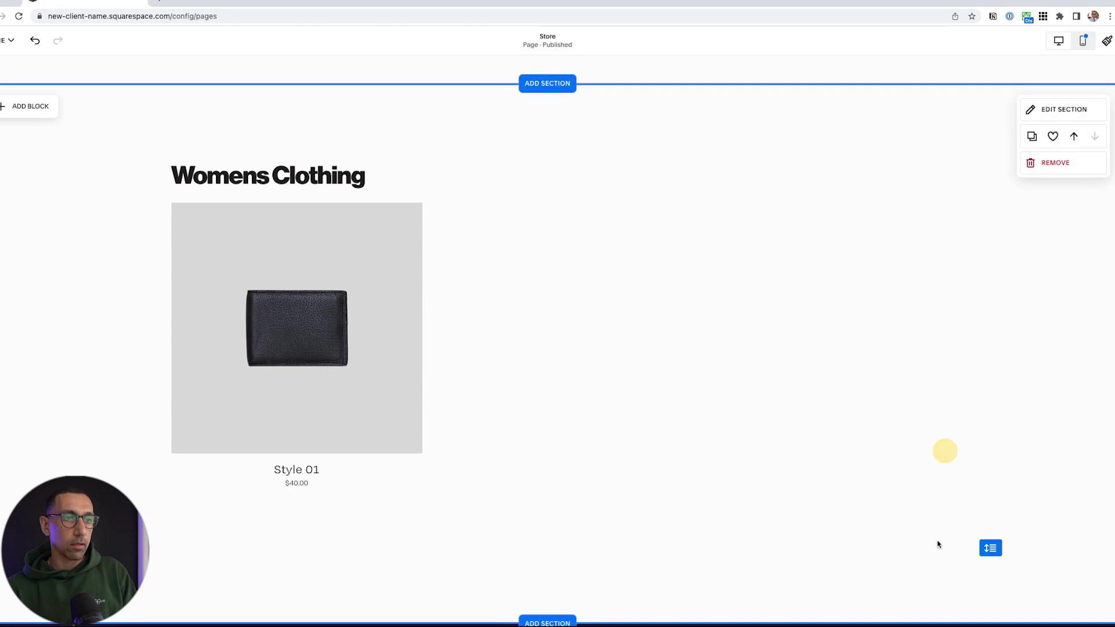
left_click(993, 473)
Reselect the Store products page as the content source of the Womens Clothing summary block
left_click(639, 356)
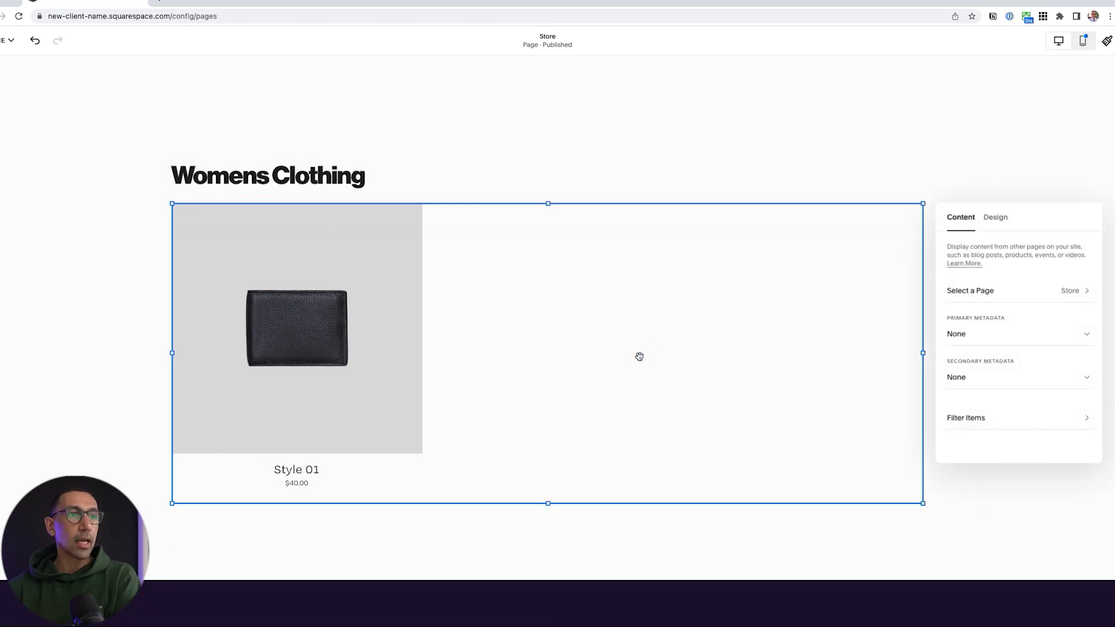
left_click(965, 414)
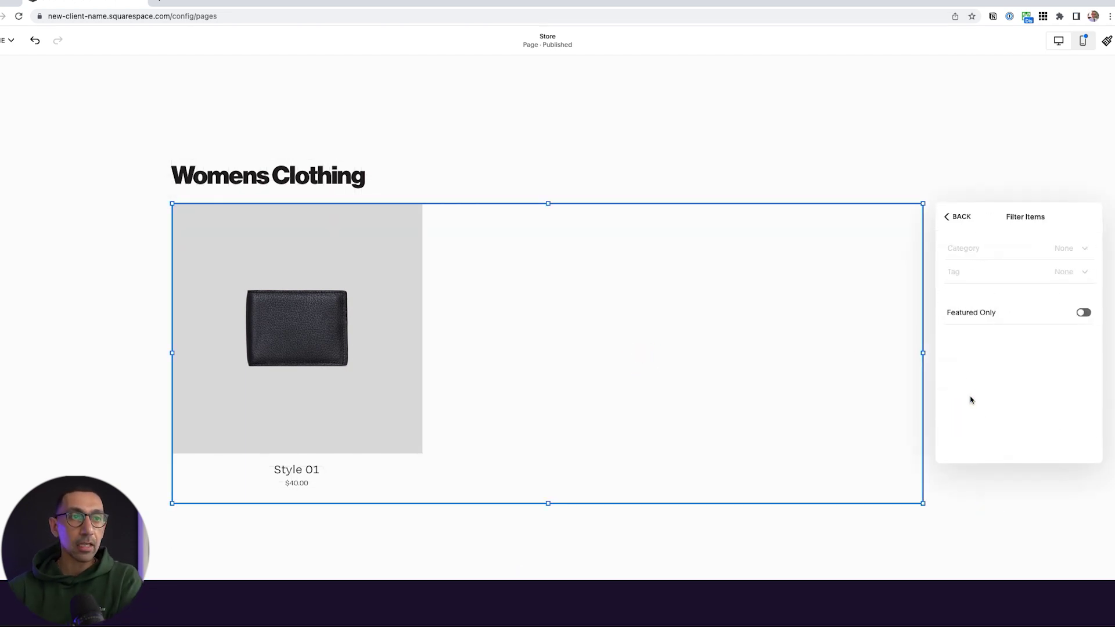
left_click(952, 216)
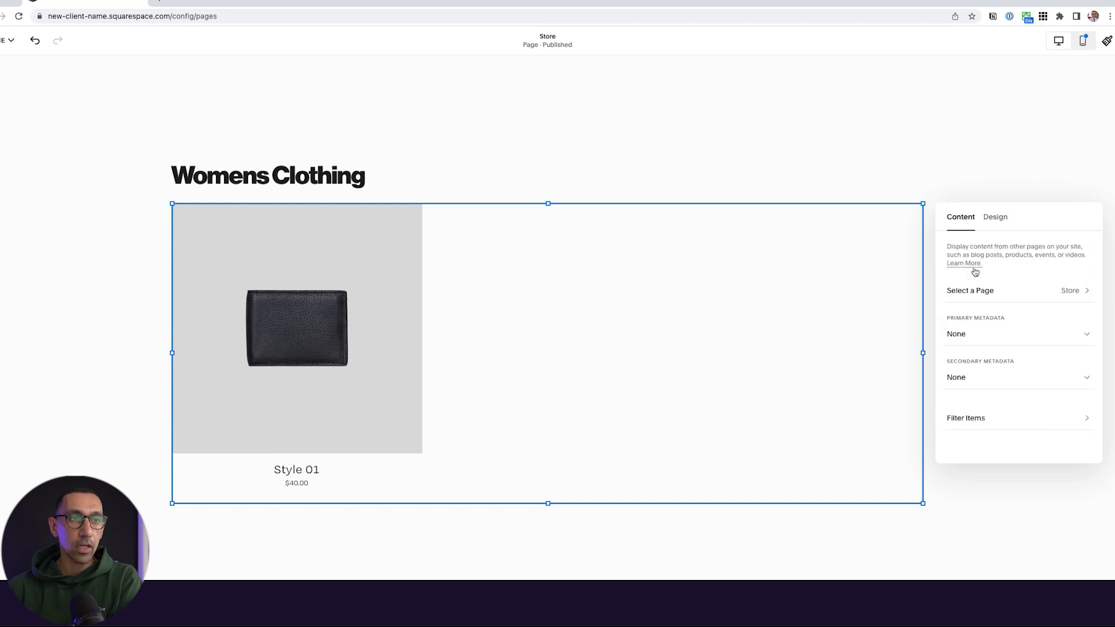
left_click(1023, 291)
left_click(1000, 312)
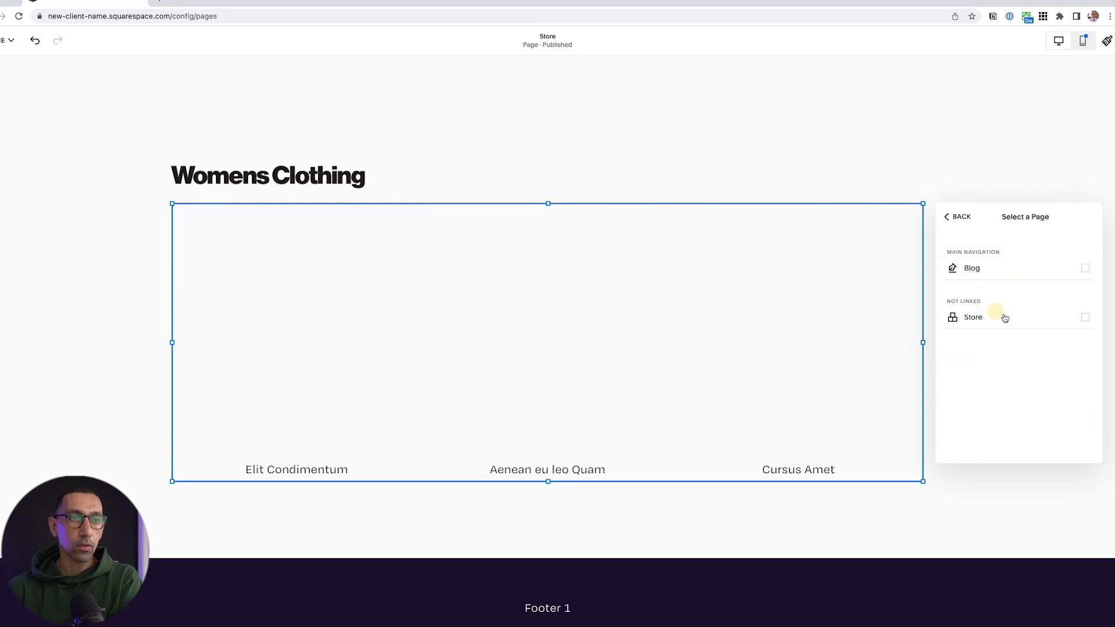
left_click(957, 216)
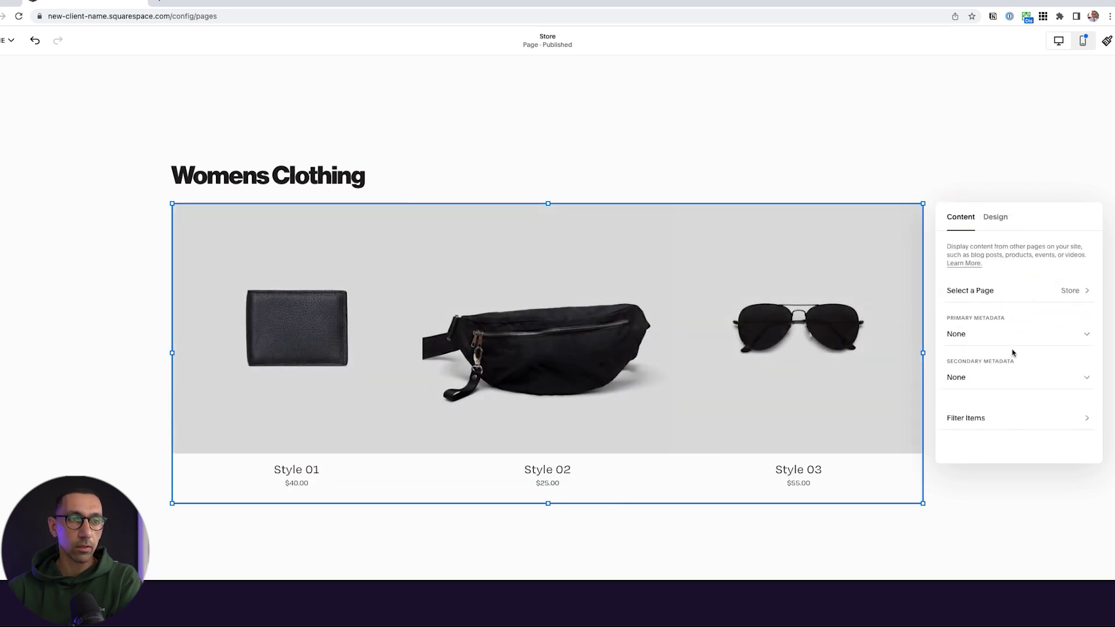
Filter the Womens Clothing summary block by the Shoes category and close its settings
left_click(971, 417)
left_click(1065, 254)
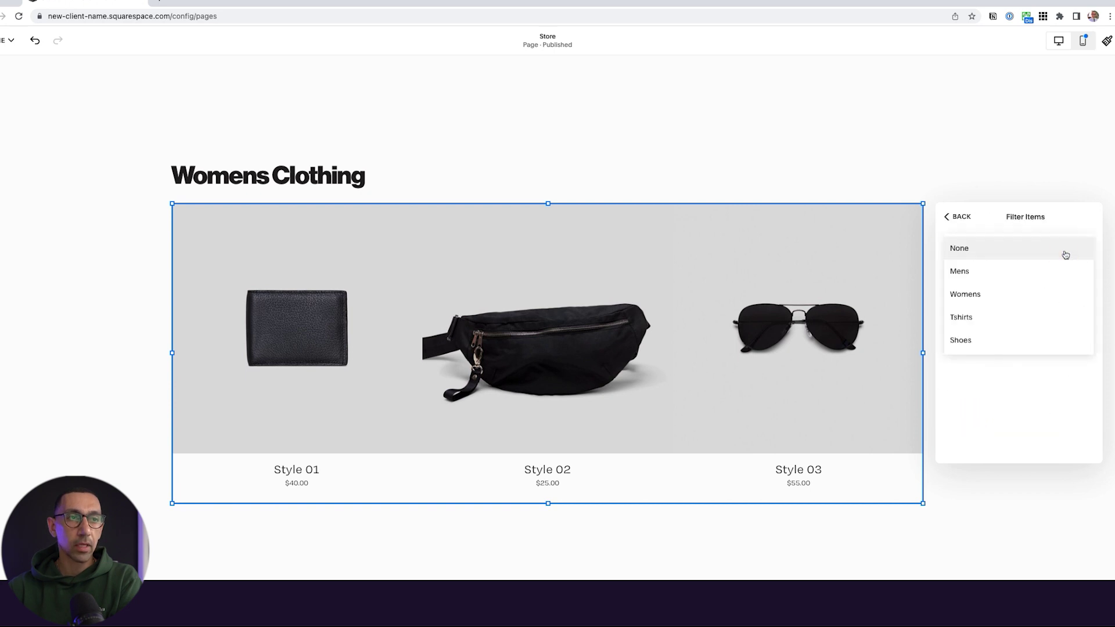
left_click(988, 340)
left_click(952, 164)
scroll(679, 191, "up", 7)
scroll(679, 189, "down", 2)
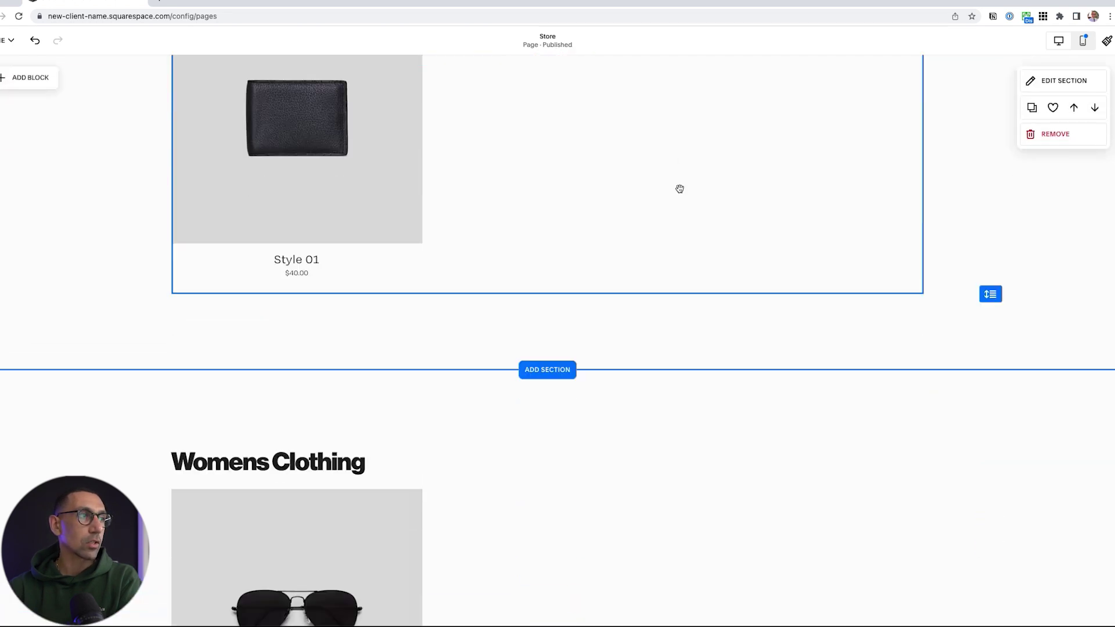
scroll(679, 189, "down", 5)
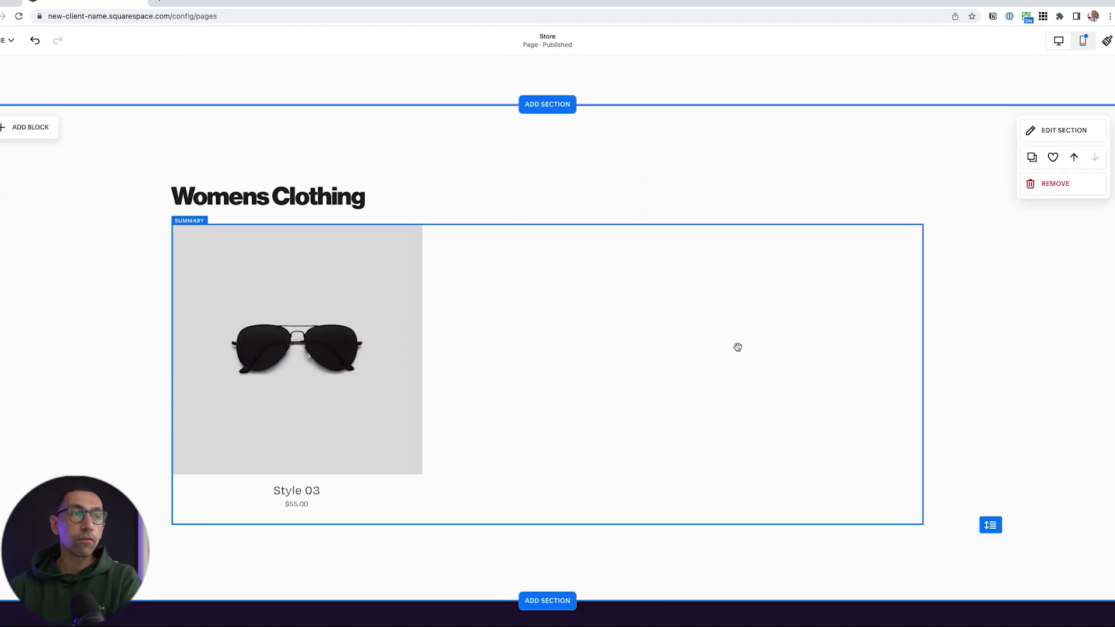
Set the Womens Clothing summary block's number of items to 30
left_click(737, 347)
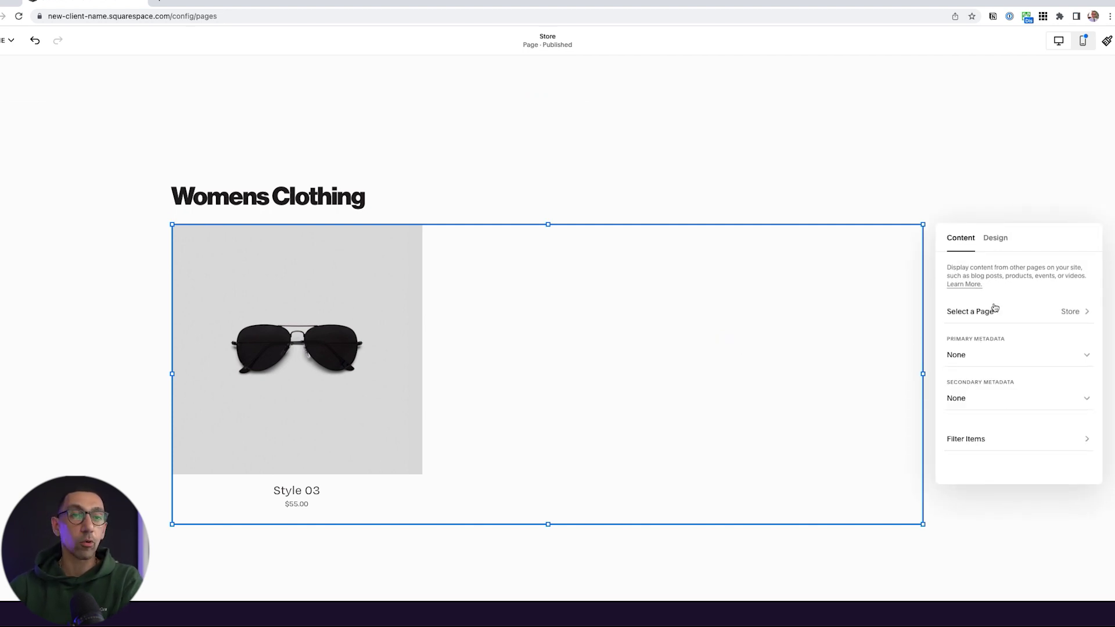
left_click(999, 242)
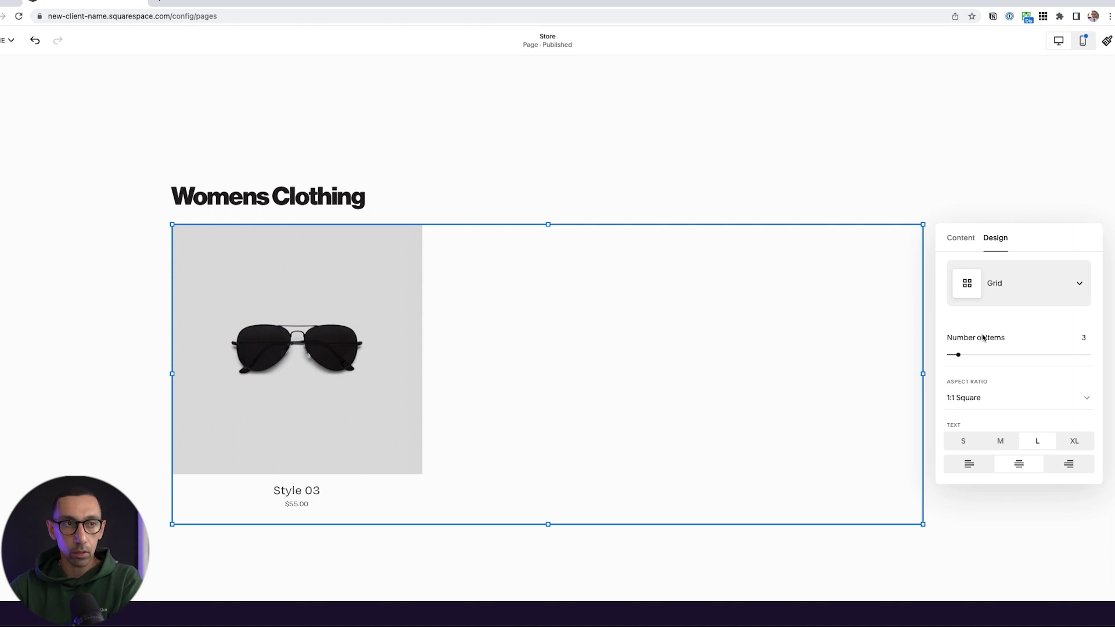
left_click_drag(958, 357, 1088, 354)
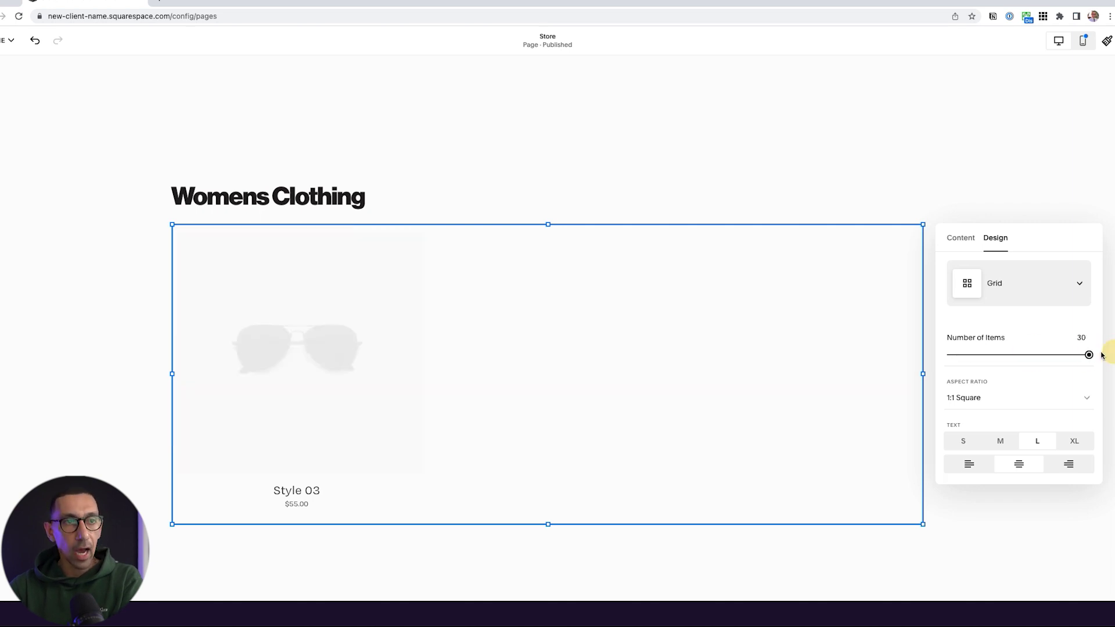
left_click(1047, 169)
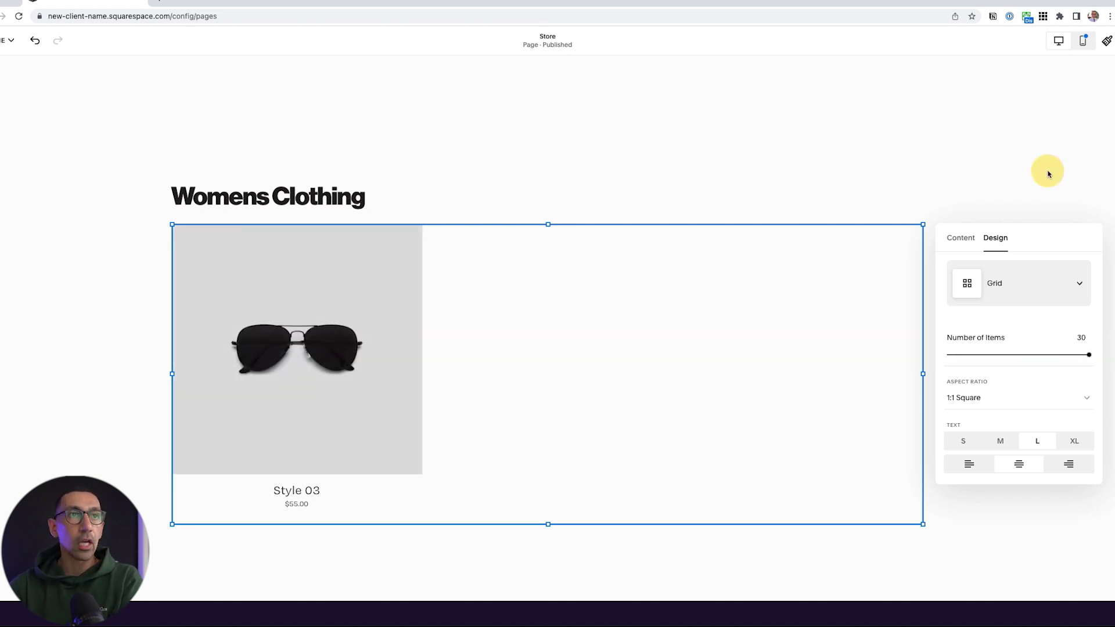
Set the Mens Clothing summary block's number of items to 30 and close its settings
scroll(918, 180, "up", 6)
double_click(723, 195)
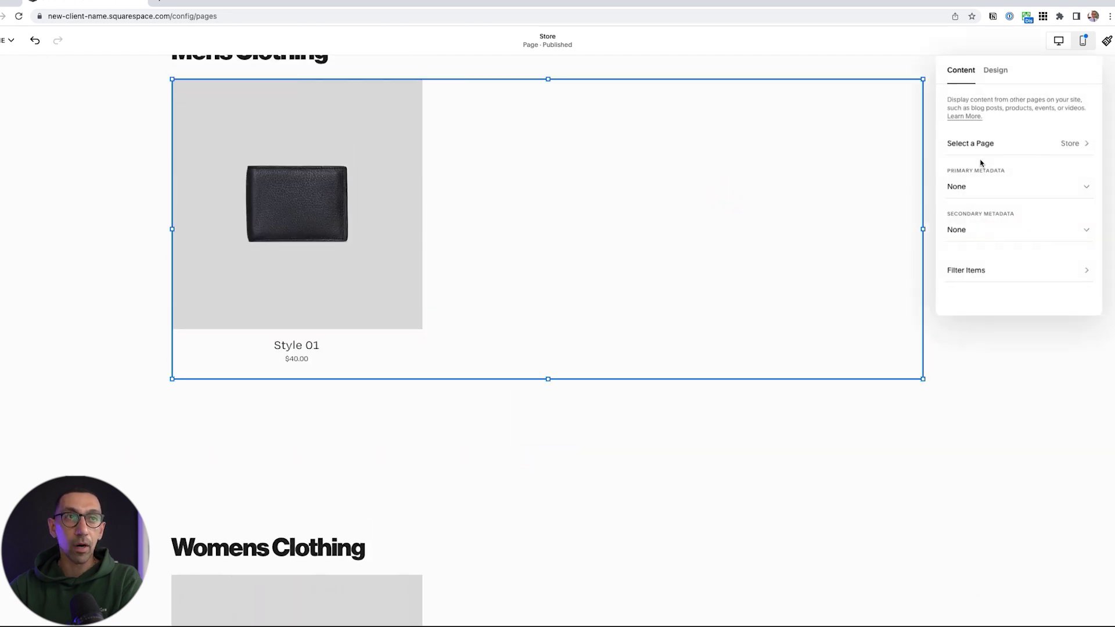
left_click(995, 69)
left_click_drag(978, 186, 1089, 187)
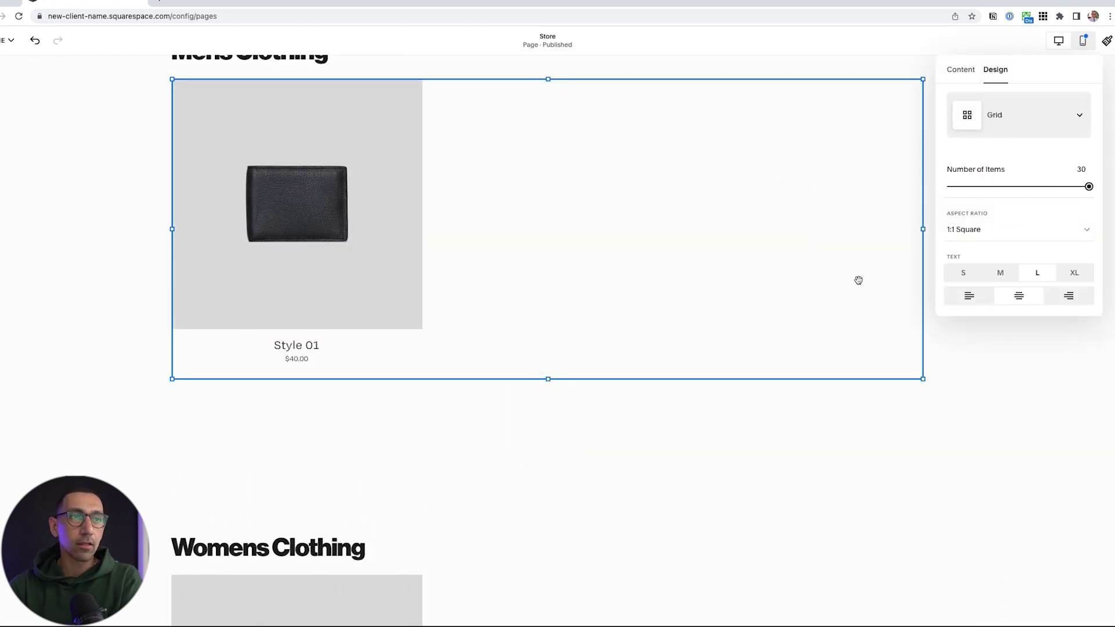
left_click(968, 369)
Apply the Light 2 colour theme to the Womens Clothing section
scroll(980, 393, "down", 3)
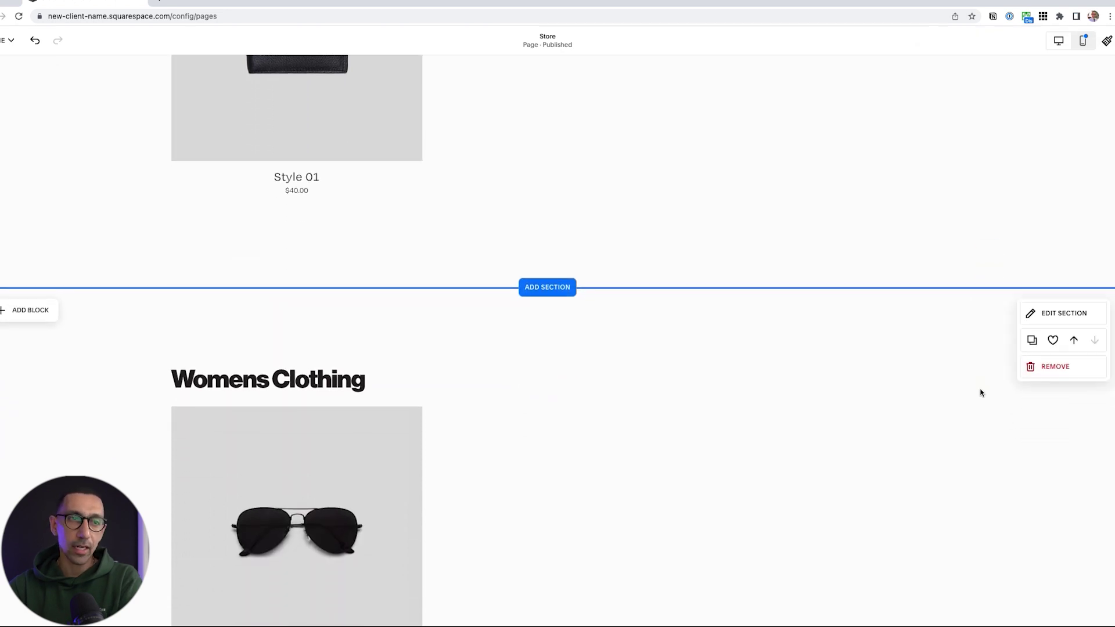
left_click(1078, 321)
left_click(1048, 369)
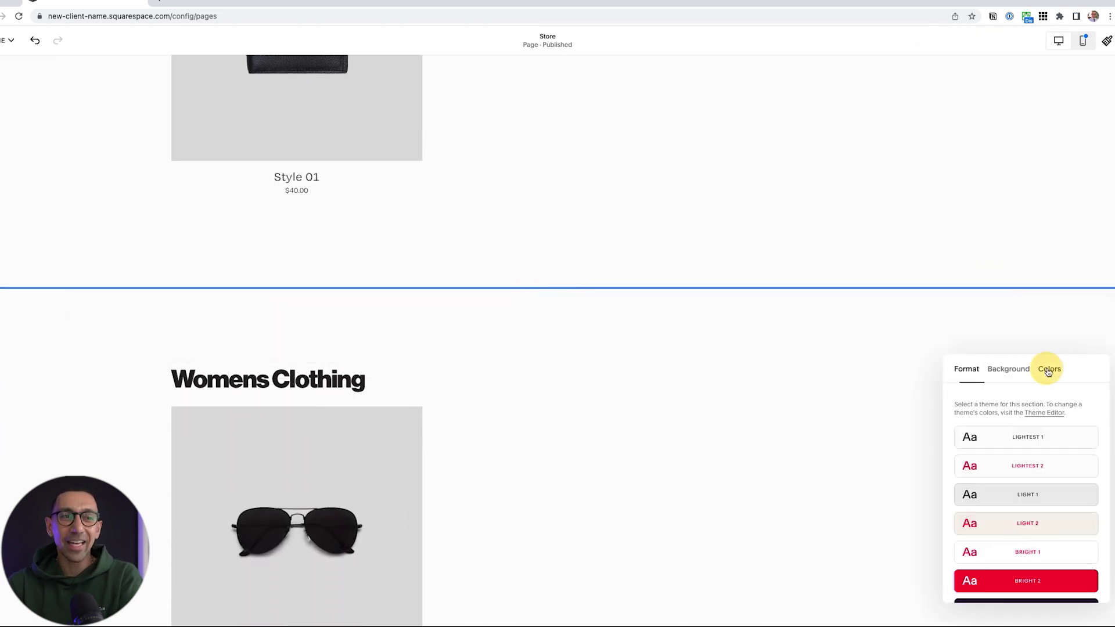
left_click(1006, 494)
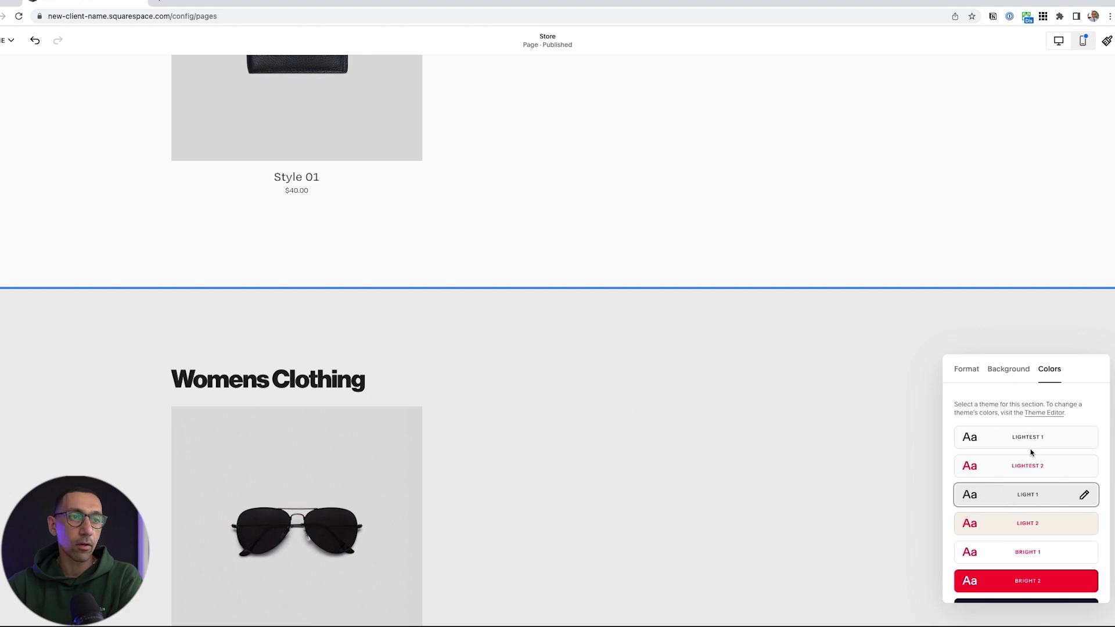
scroll(999, 475, "down", 2)
left_click(998, 476)
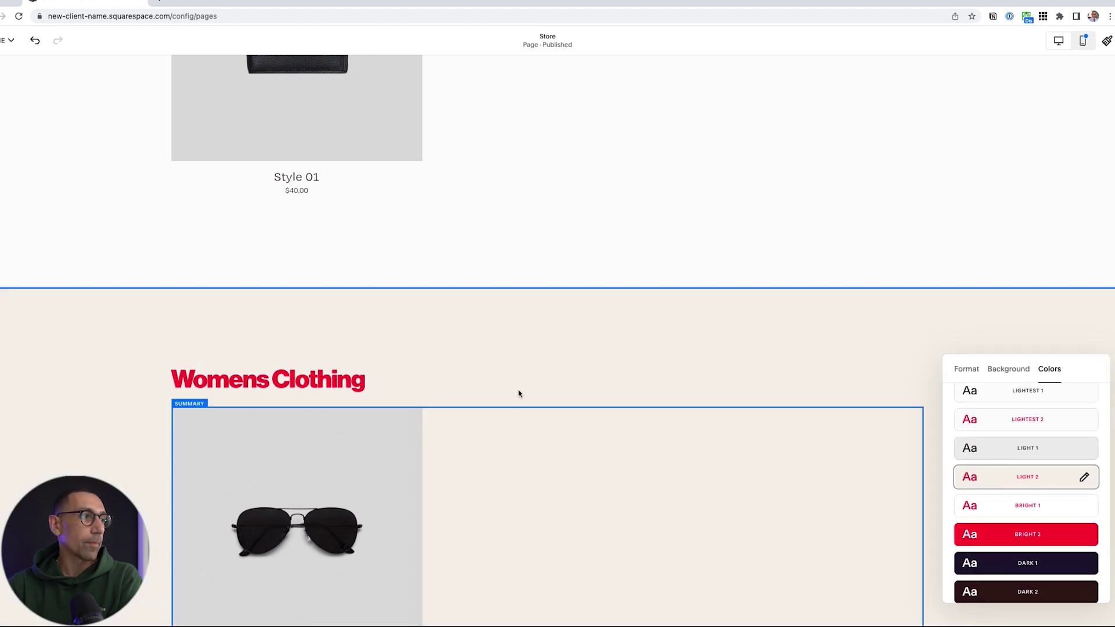
left_click(135, 372)
Review the Store page's sections, save the page and leave editing
scroll(135, 373, "down", 3)
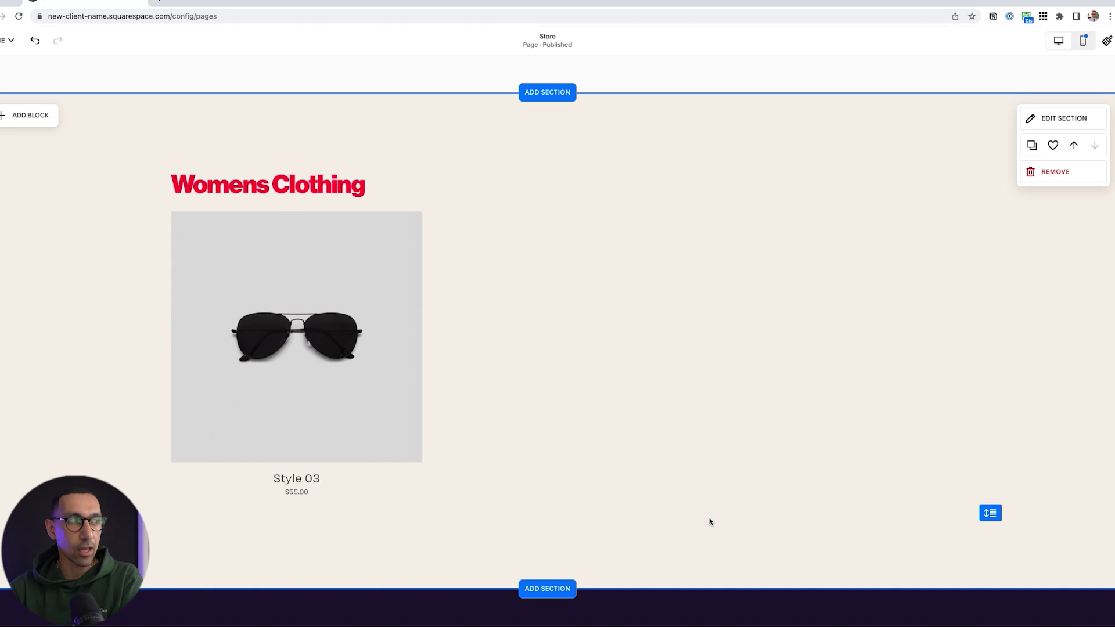
scroll(428, 331, "up", 12)
scroll(430, 332, "up", 4)
scroll(430, 332, "down", 14)
scroll(401, 243, "down", 6)
scroll(456, 274, "up", 10)
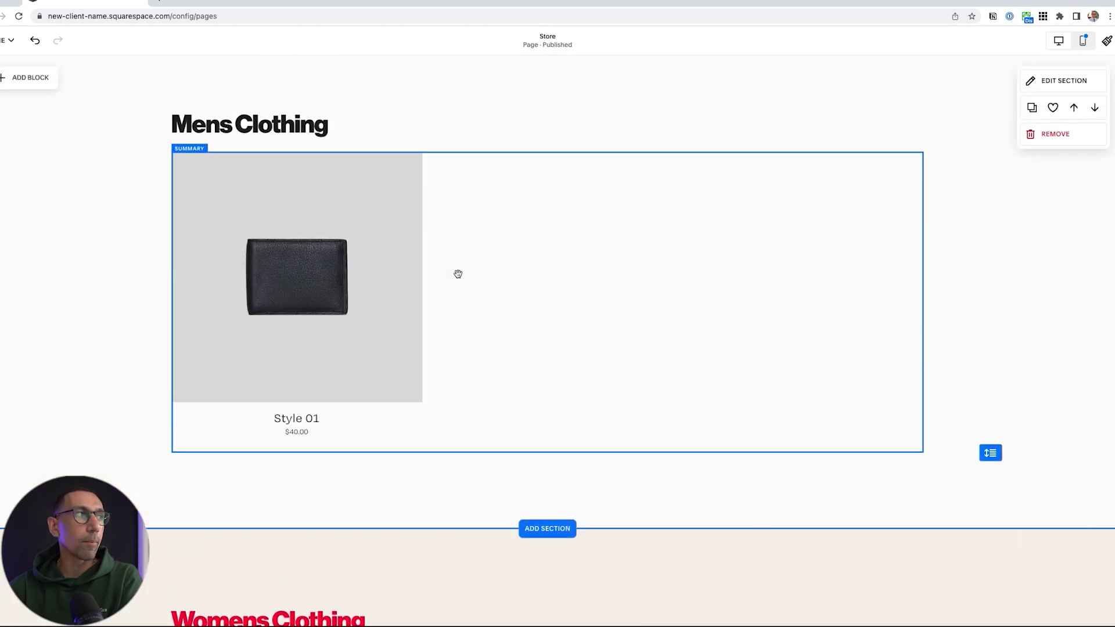
left_click(6, 40)
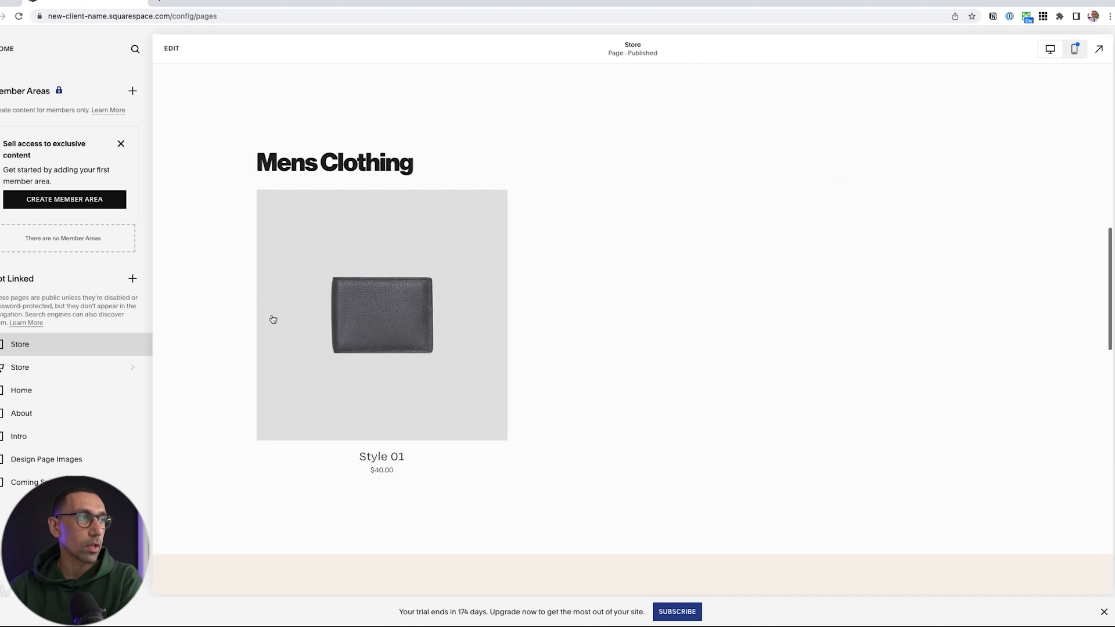
Open the Style 01 product from the Mens Clothing section and dismiss the detail page layout picker
scroll(273, 319, "down", 2)
left_click(378, 229)
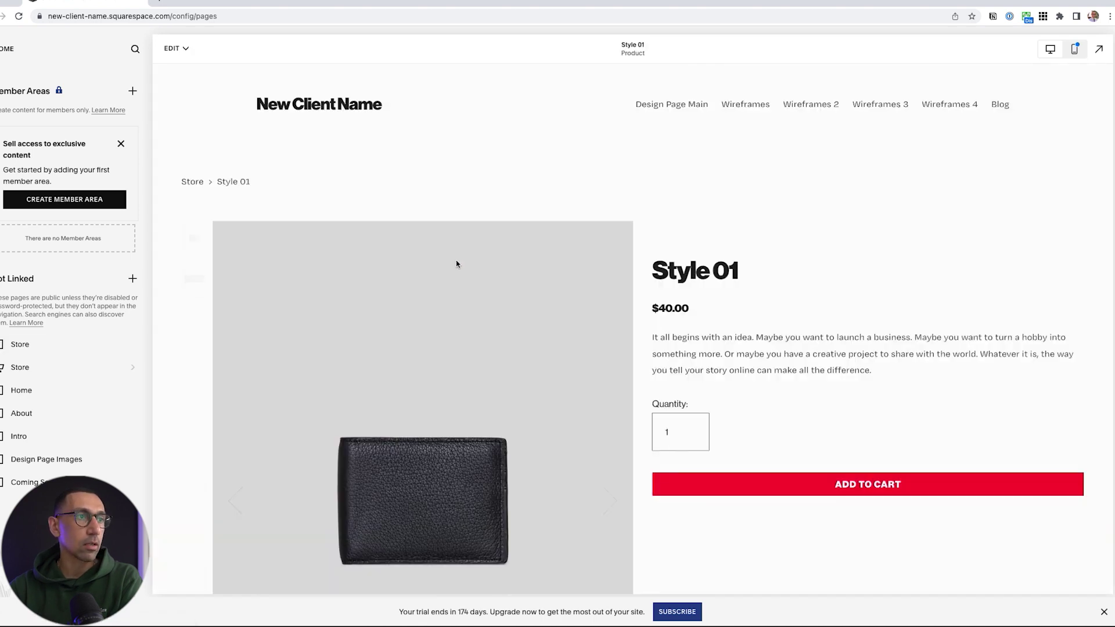
left_click(456, 264)
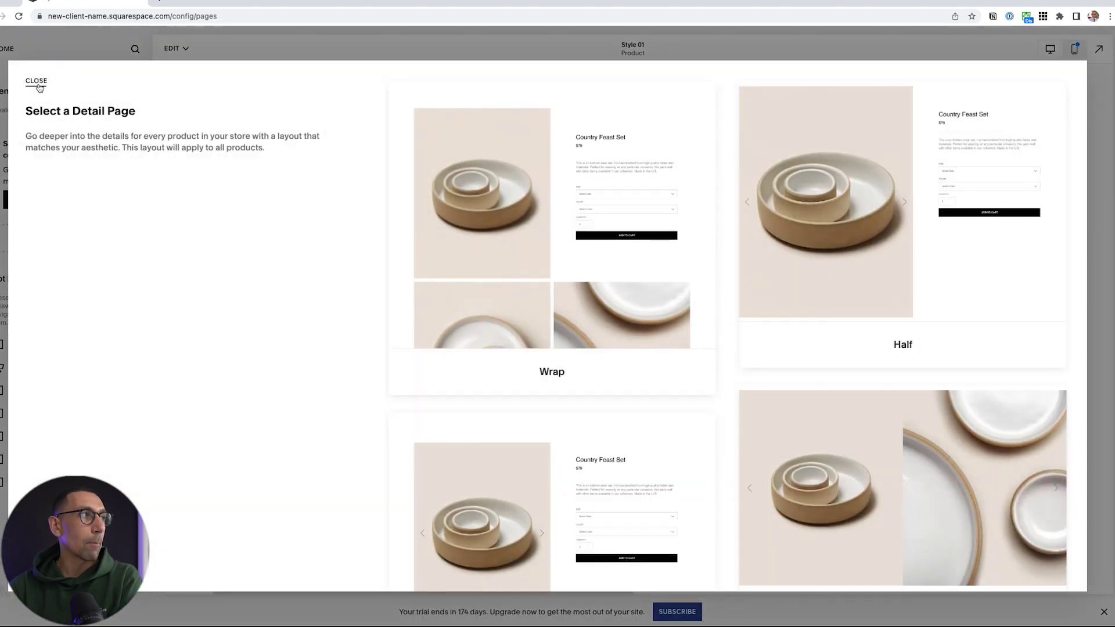
left_click(37, 82)
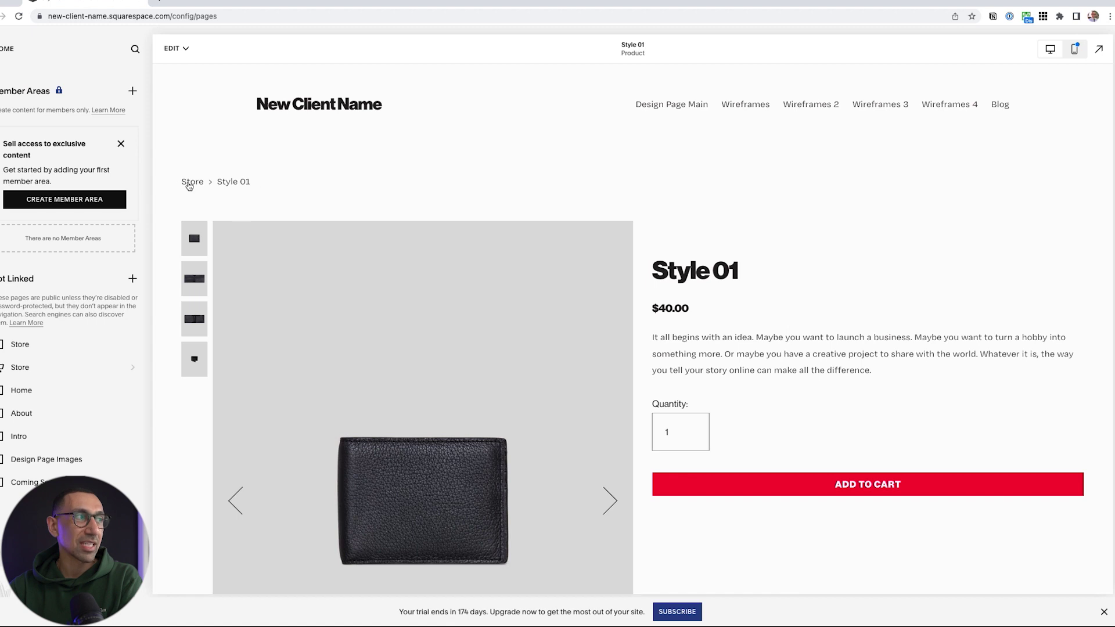
Edit the product detail page's section design to set Product Navigation to None, and save the change
left_click(174, 48)
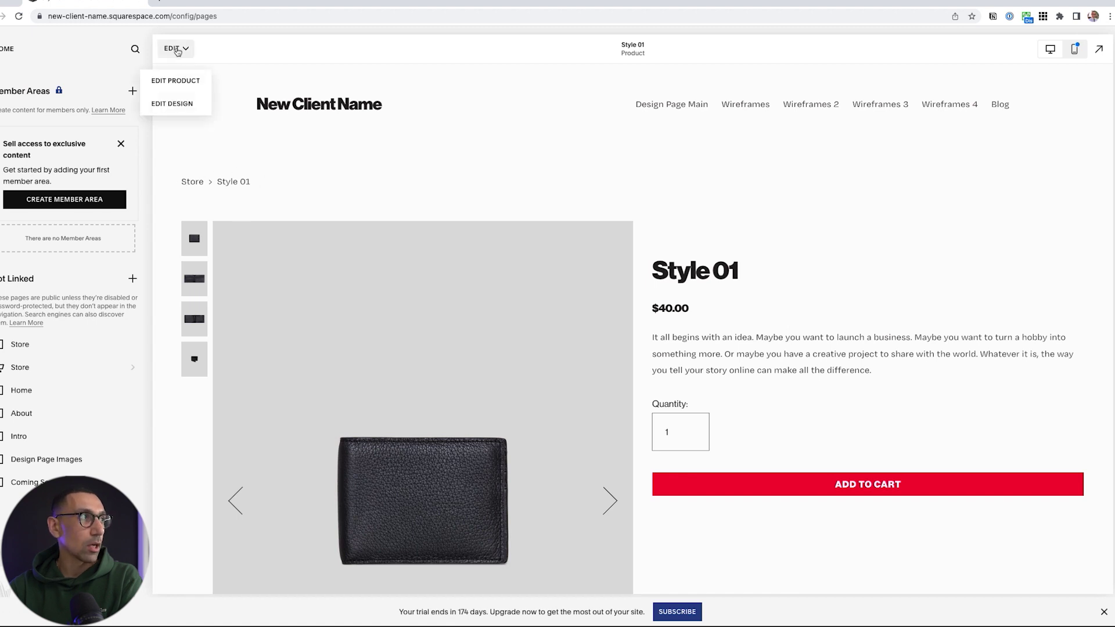
left_click(172, 103)
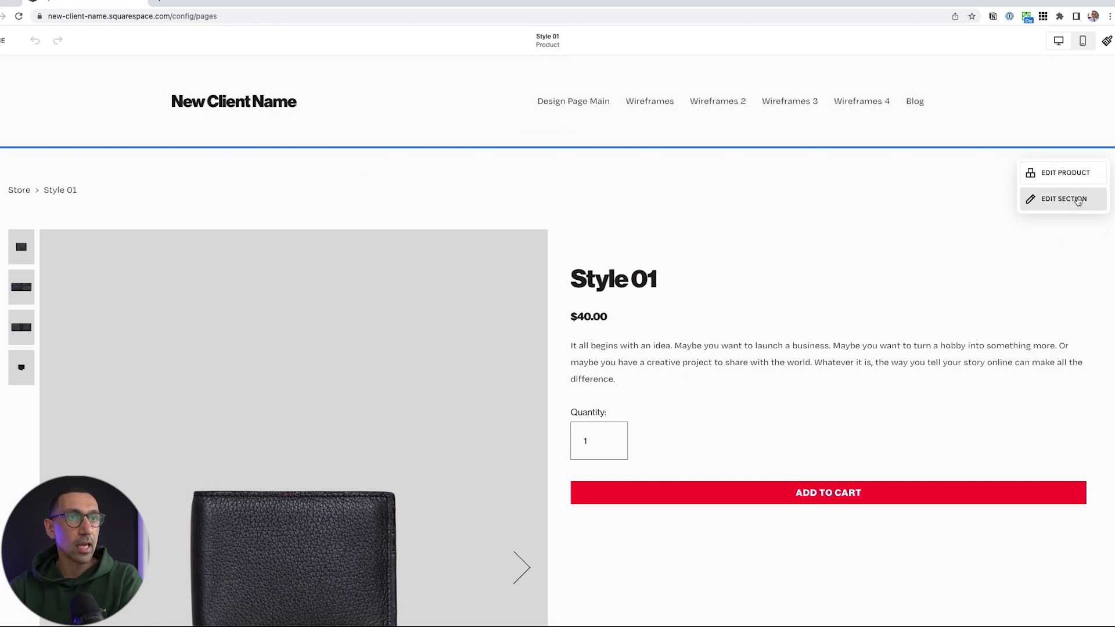
left_click(1077, 204)
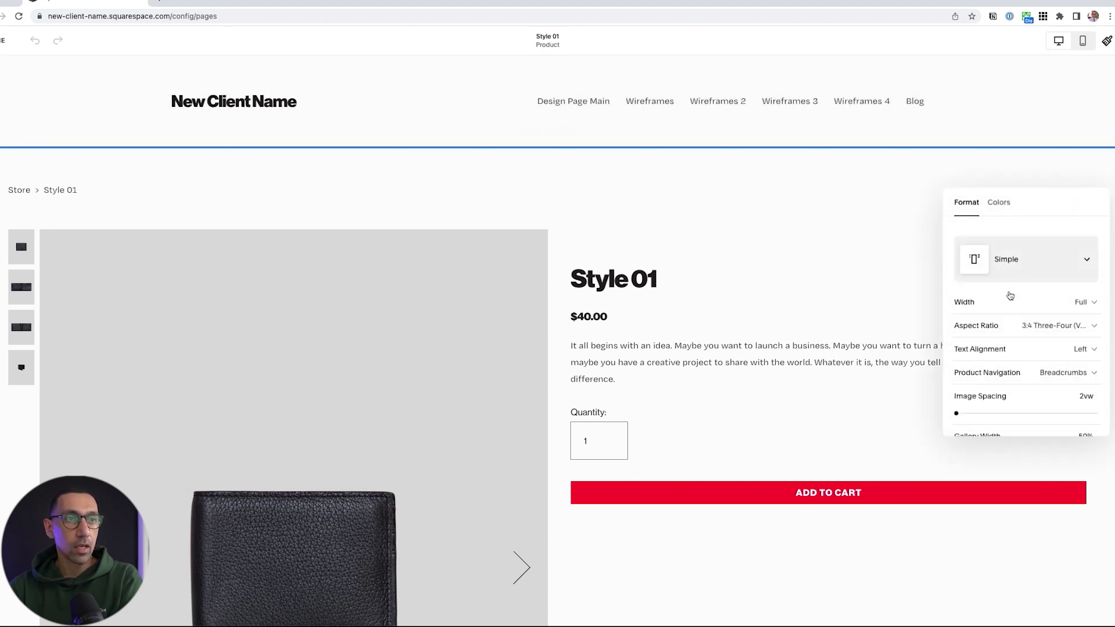
scroll(1010, 296, "down", 5)
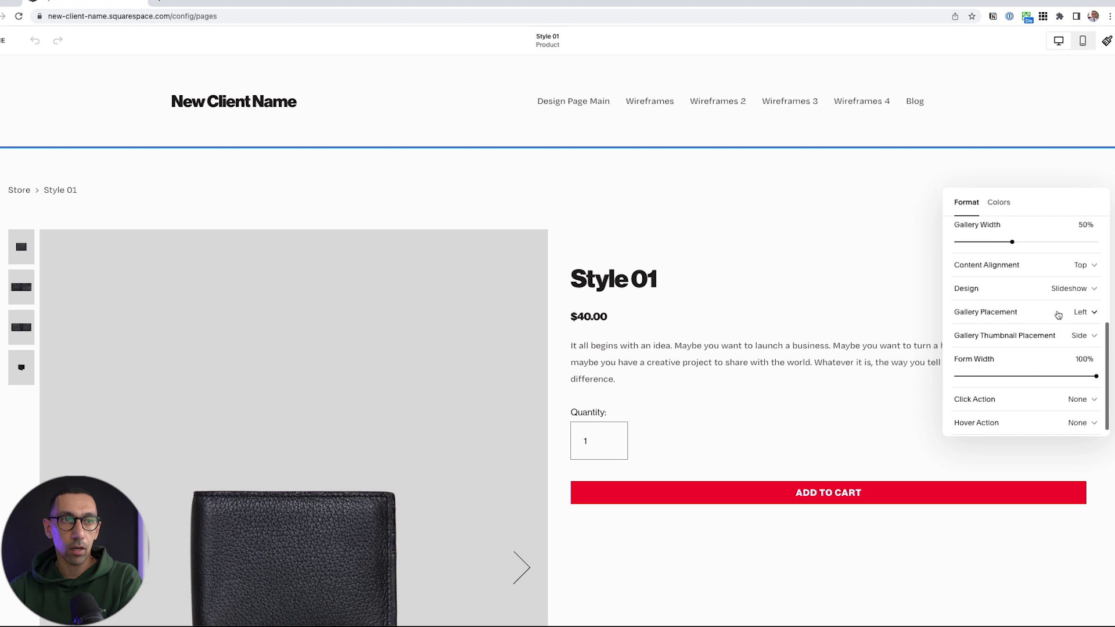
scroll(976, 297, "down", 1)
scroll(976, 299, "up", 5)
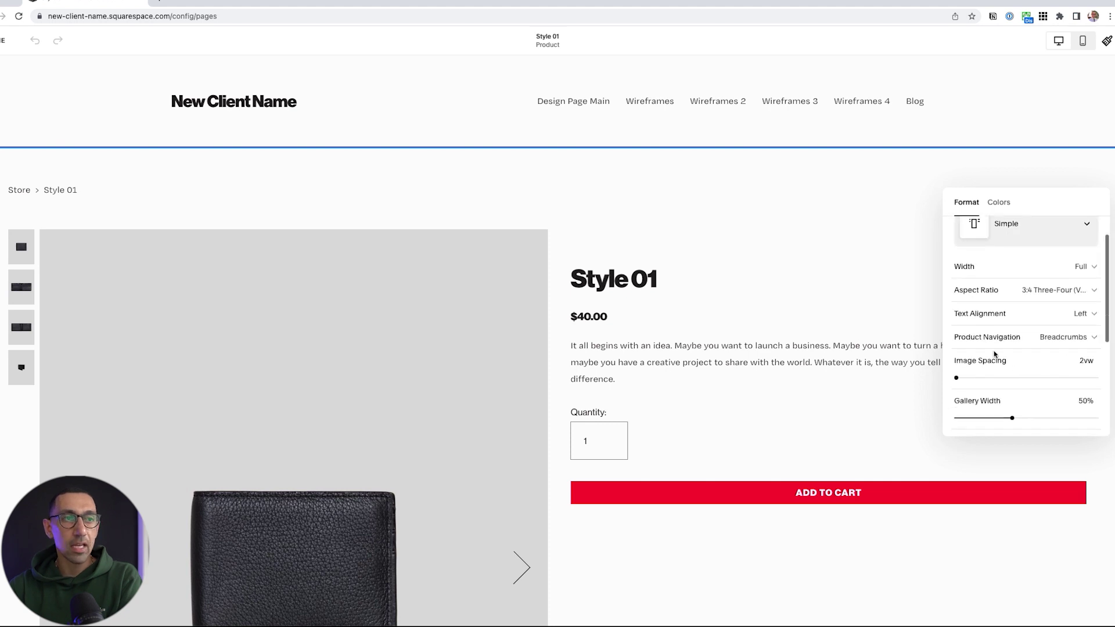
left_click(1057, 339)
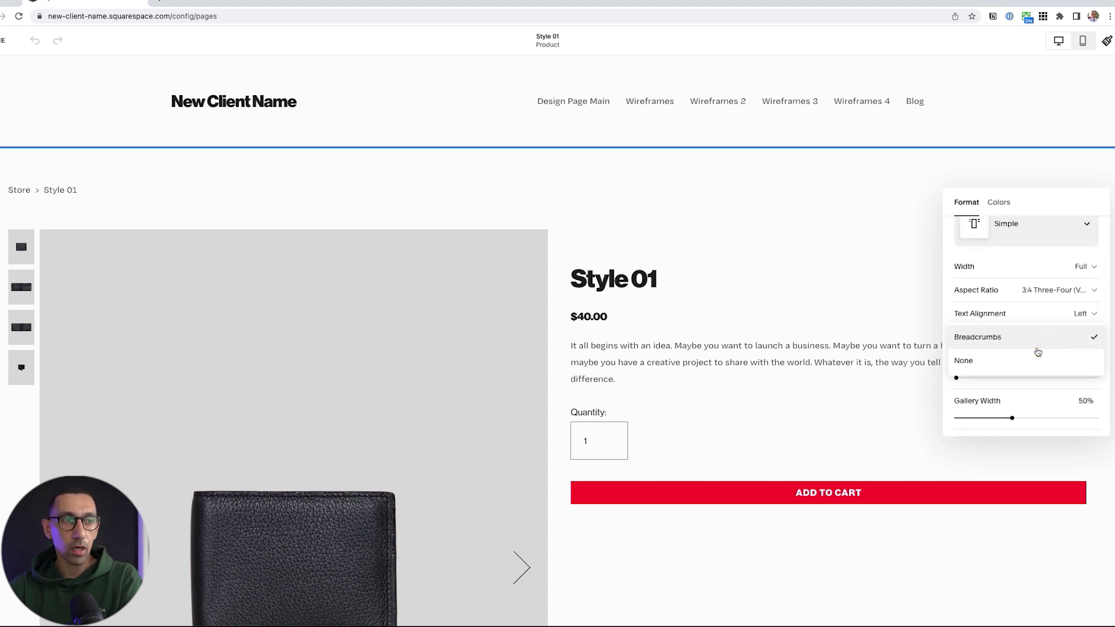
left_click(1013, 360)
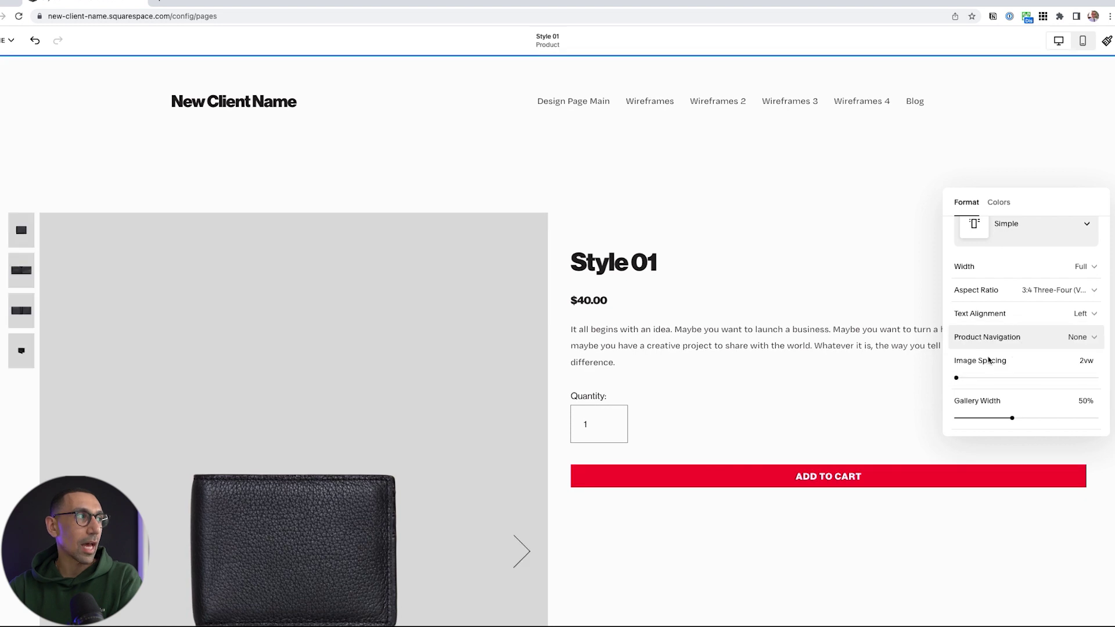
left_click(514, 194)
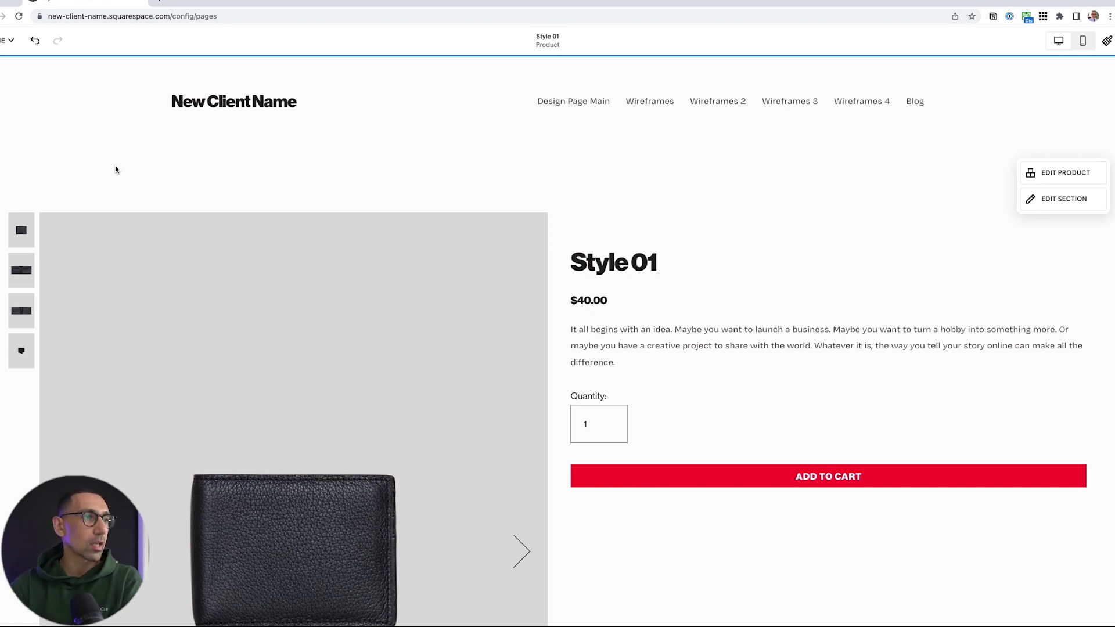
left_click(7, 40)
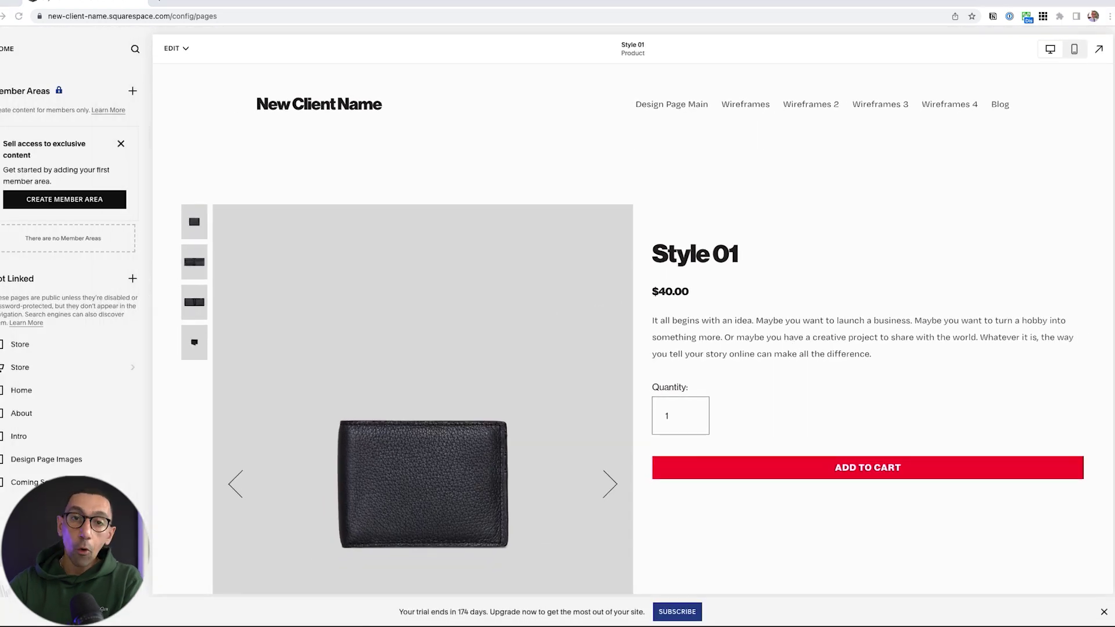